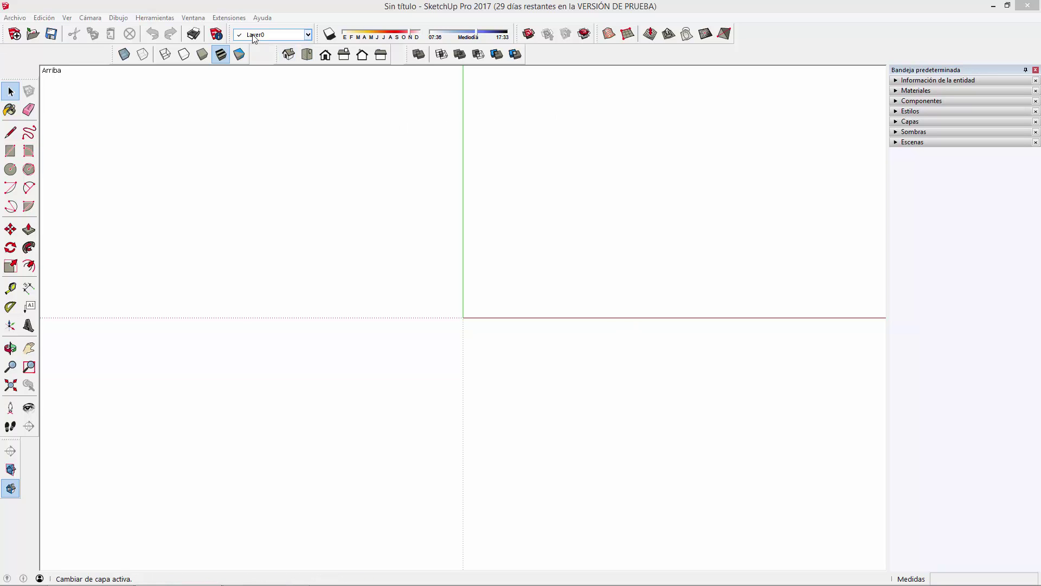
Bring up the SketchUp welcome screen from the Help menu, then close it.
click(262, 17)
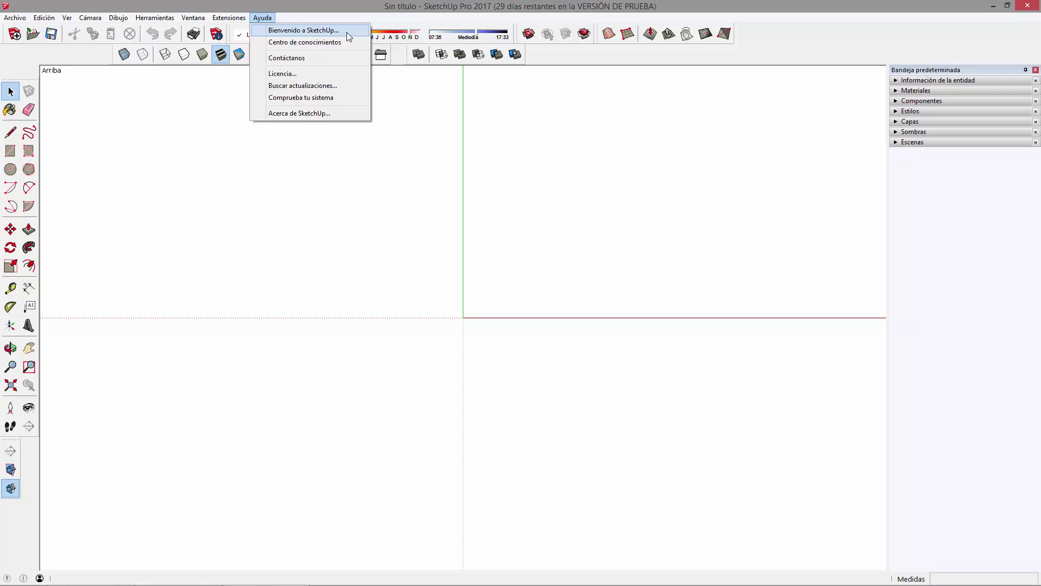
click(347, 31)
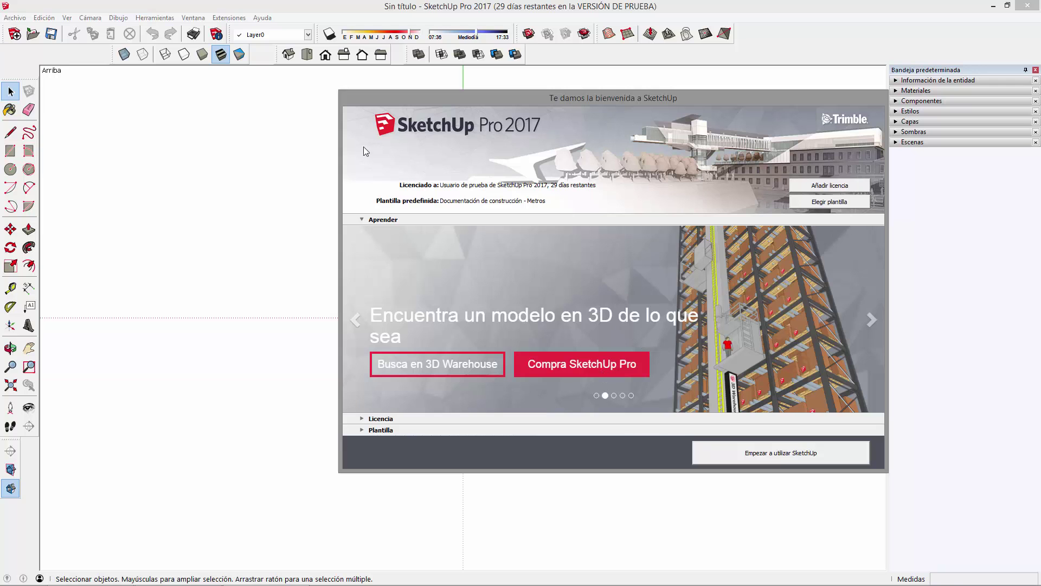
click(758, 457)
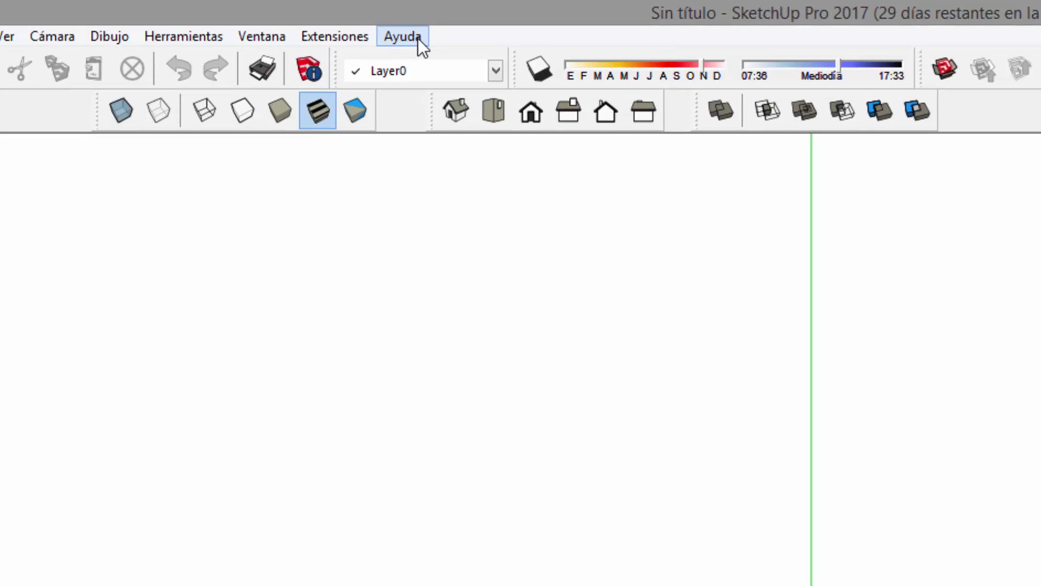
Reopen the welcome screen, browse its template list, then close it.
click(409, 37)
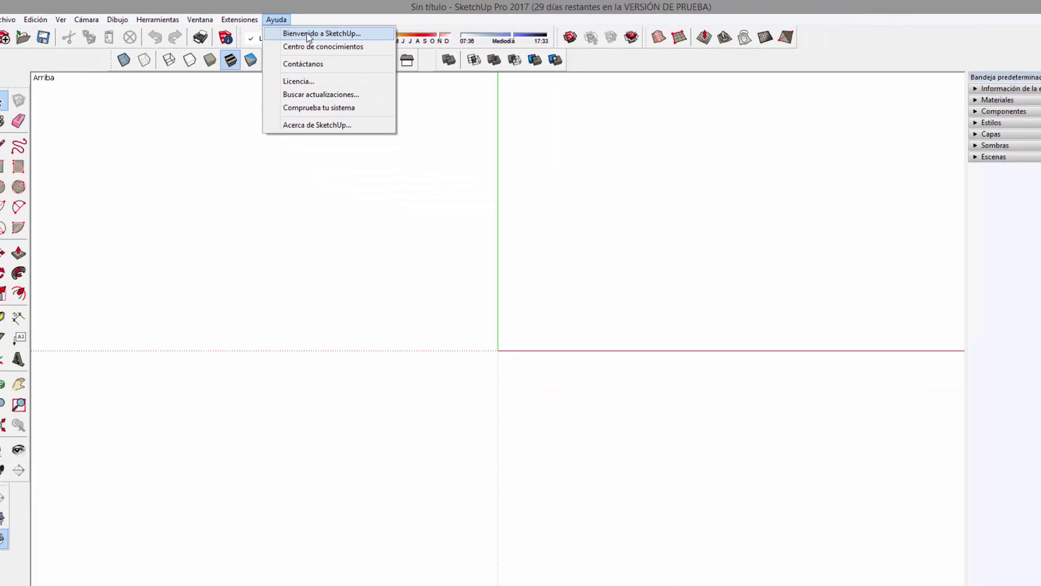
click(307, 35)
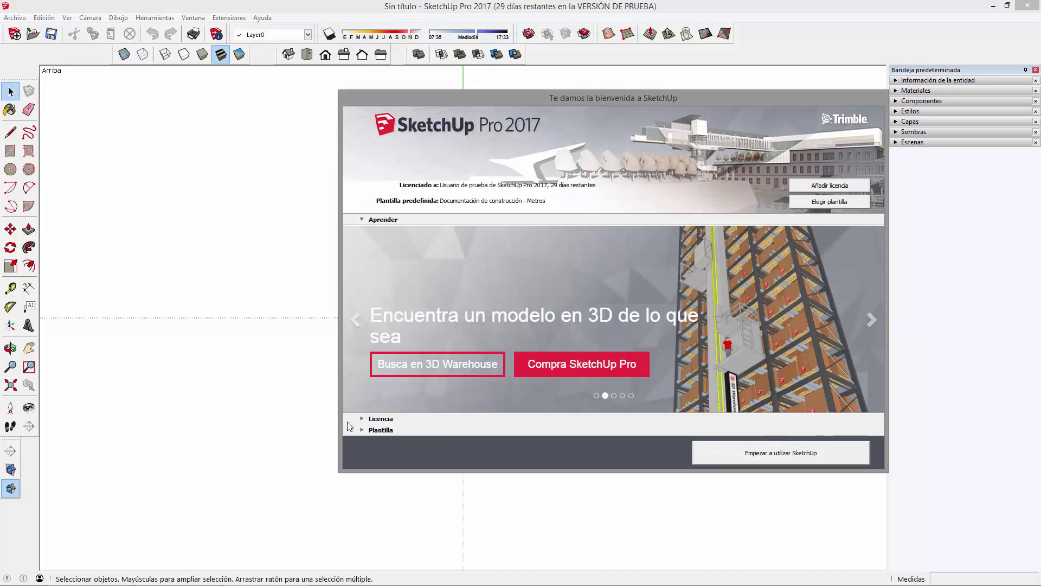
click(362, 430)
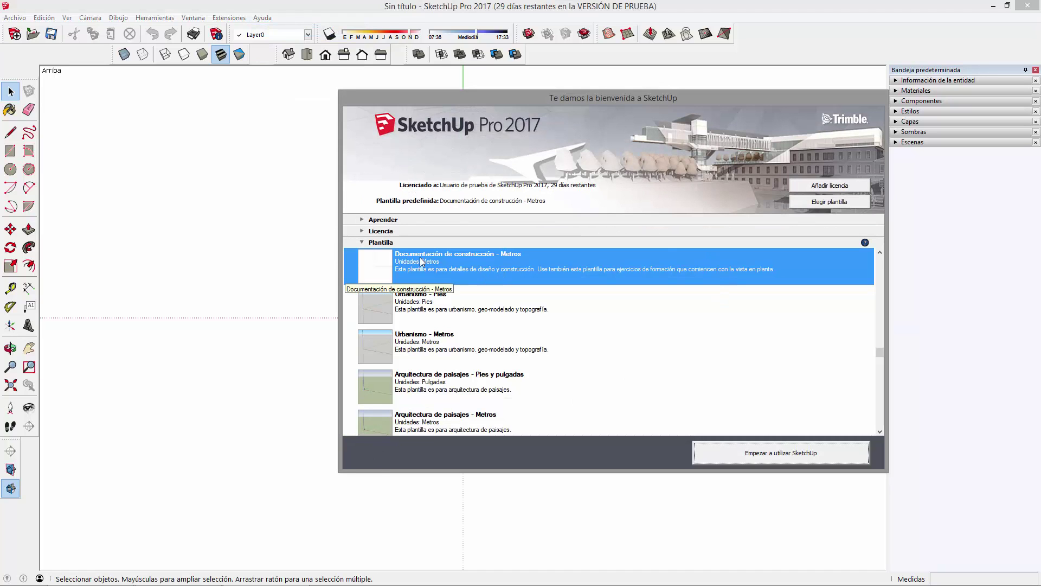
mouse_move(880, 347)
mouse_down()
mouse_move(881, 286)
mouse_move(888, 354)
mouse_up()
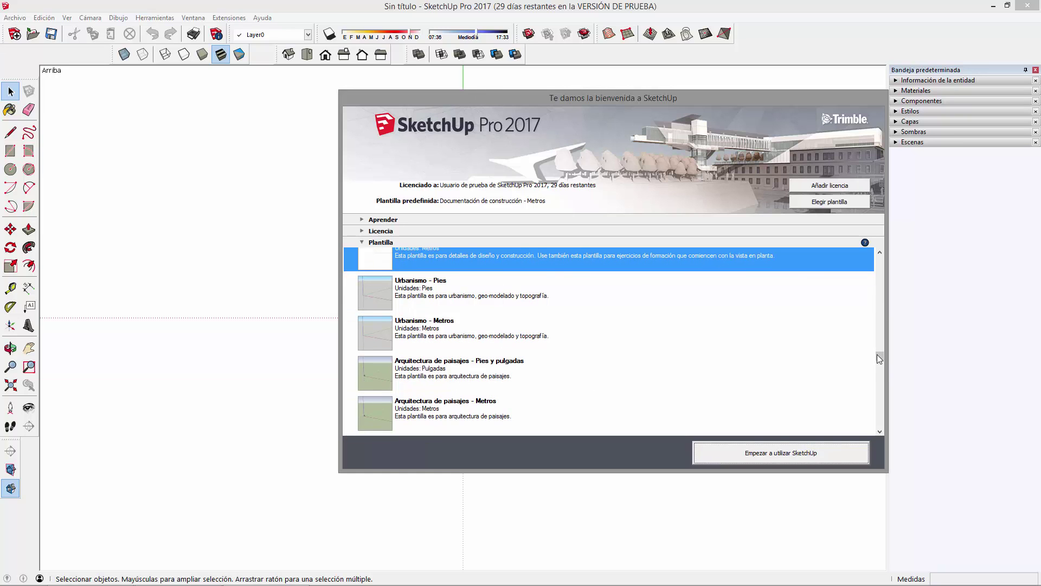
drag(880, 355, 880, 347)
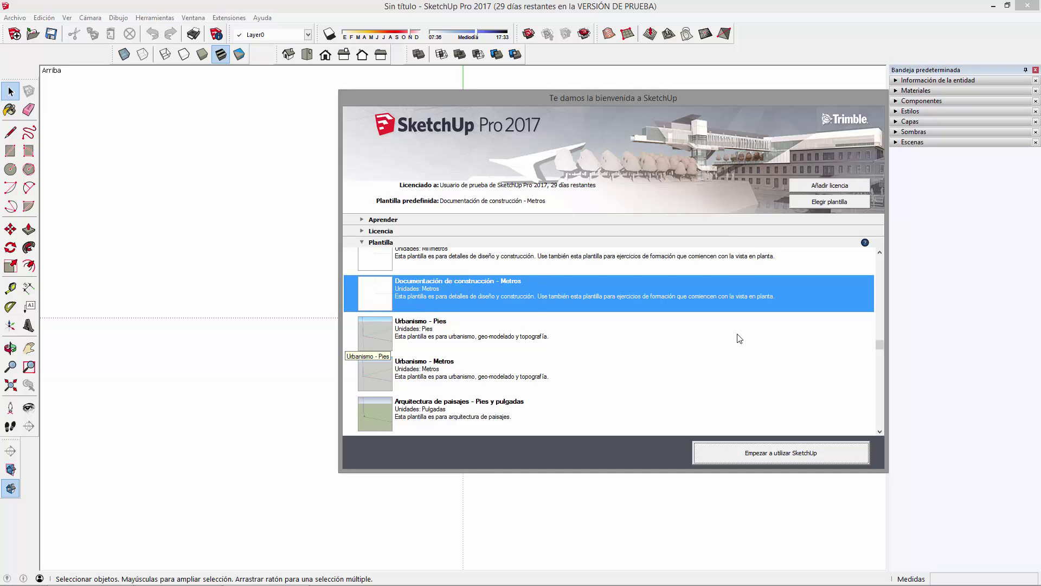
drag(450, 101, 441, 116)
click(772, 466)
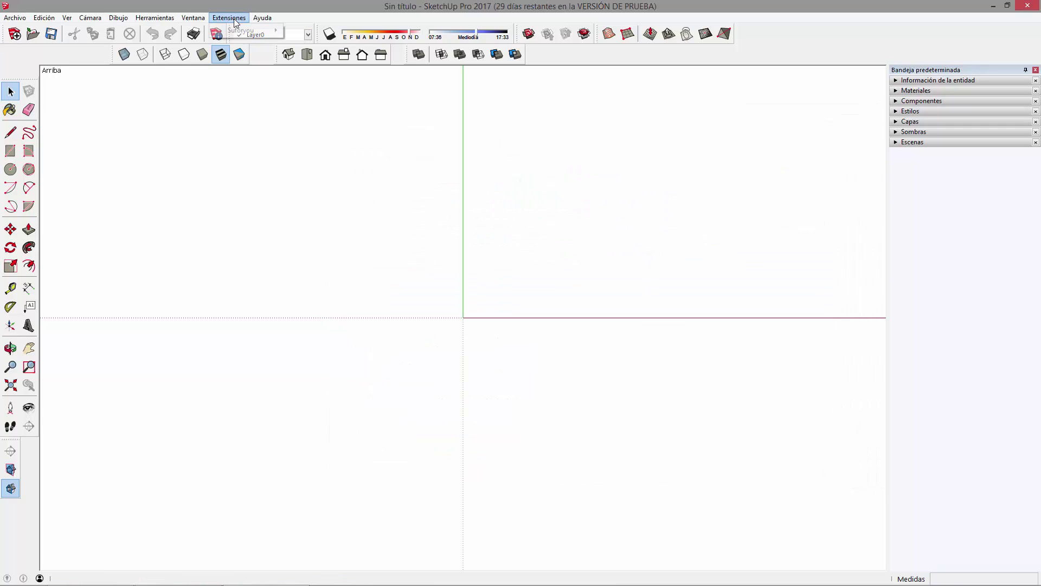
In Preferences > Plantilla, pick Arquitectura de paisajes - Metros as the default template and confirm.
click(196, 19)
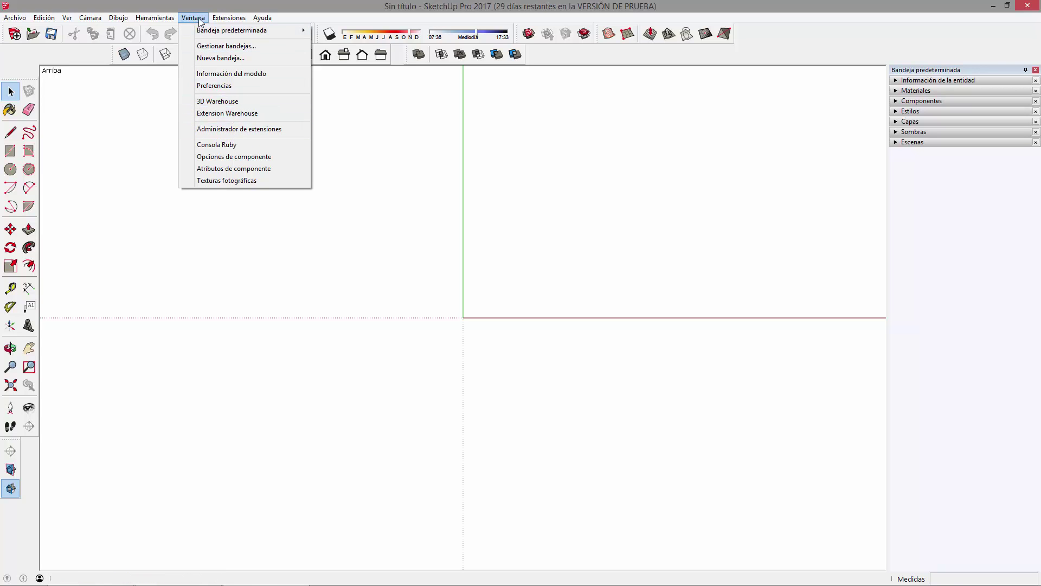
click(220, 86)
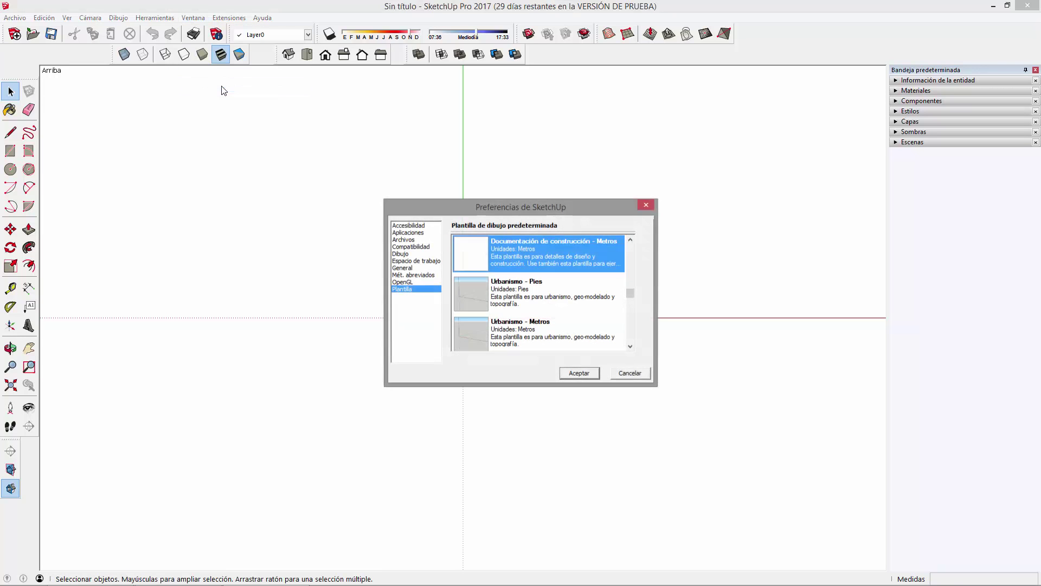
drag(547, 204, 609, 146)
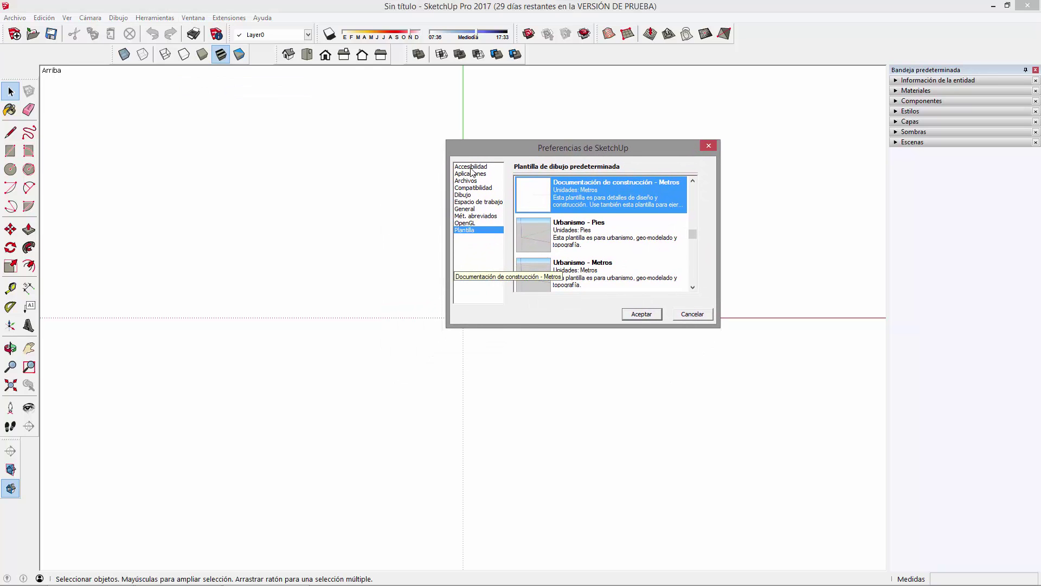
click(470, 167)
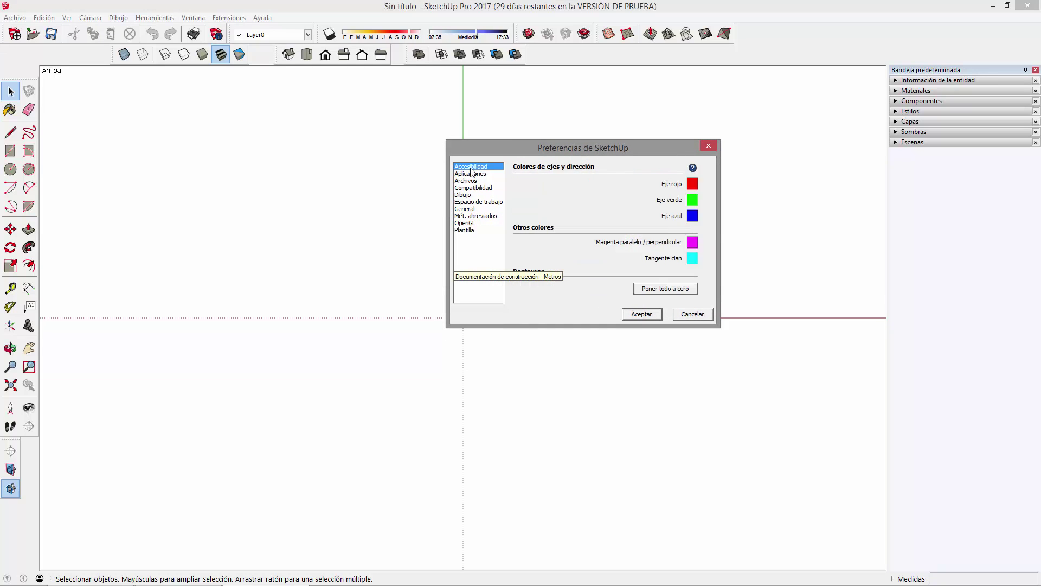
click(467, 230)
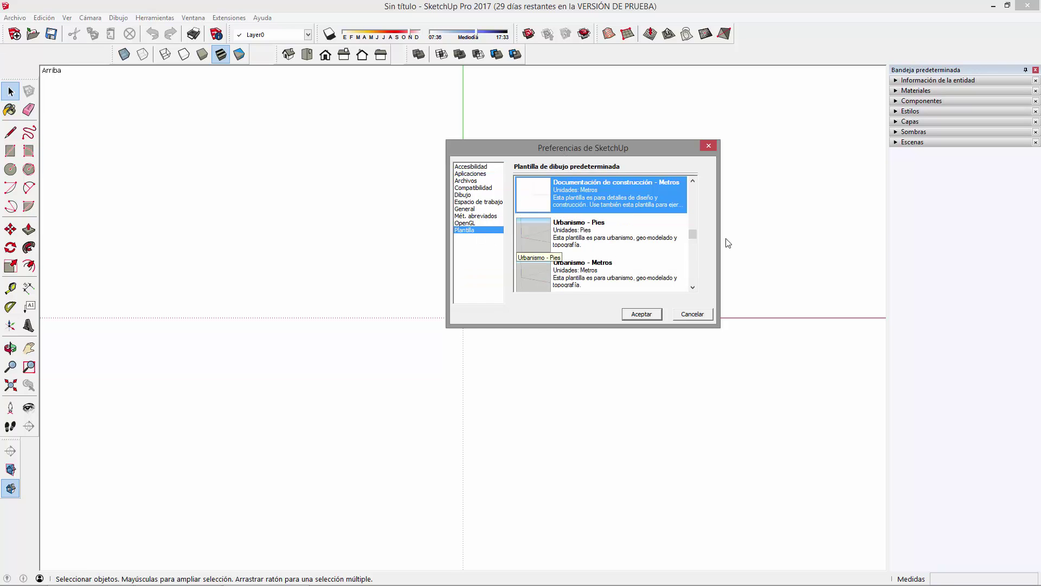
drag(694, 239, 693, 191)
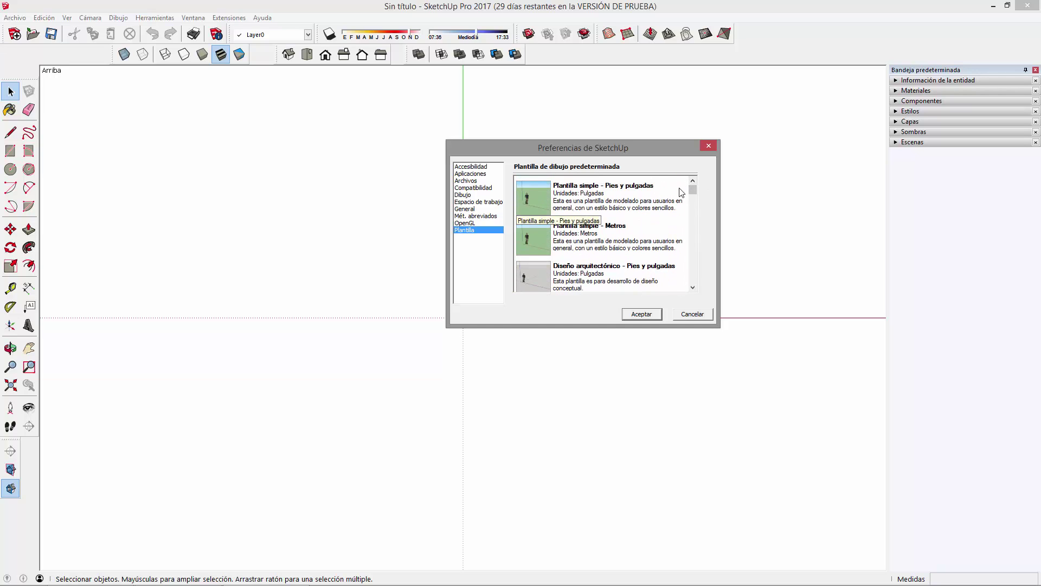
drag(693, 191, 692, 227)
click(615, 242)
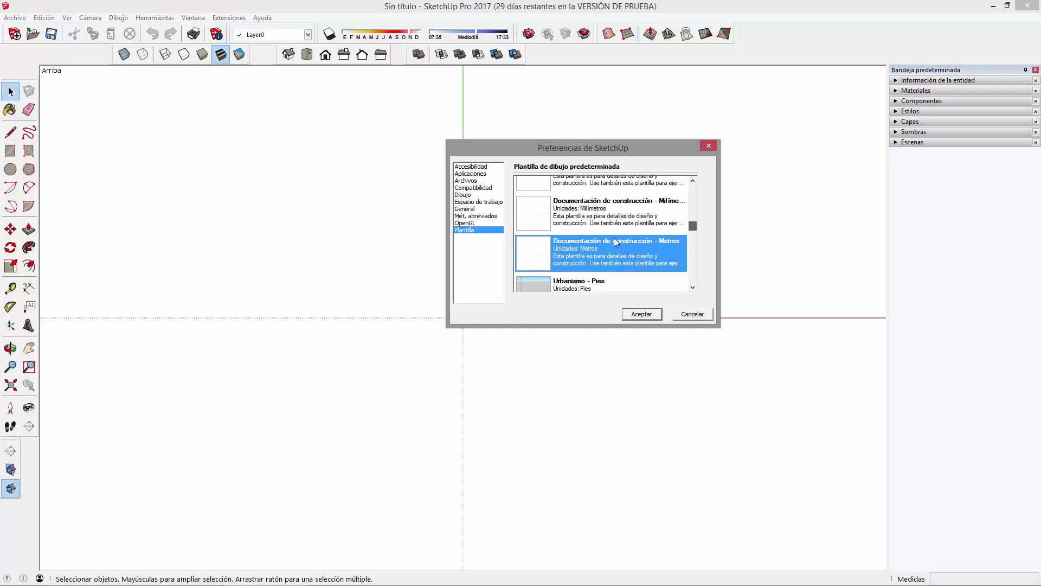
mouse_move(692, 227)
mouse_down()
mouse_move(676, 241)
mouse_move(696, 257)
mouse_up()
scroll(696, 257, down, 1)
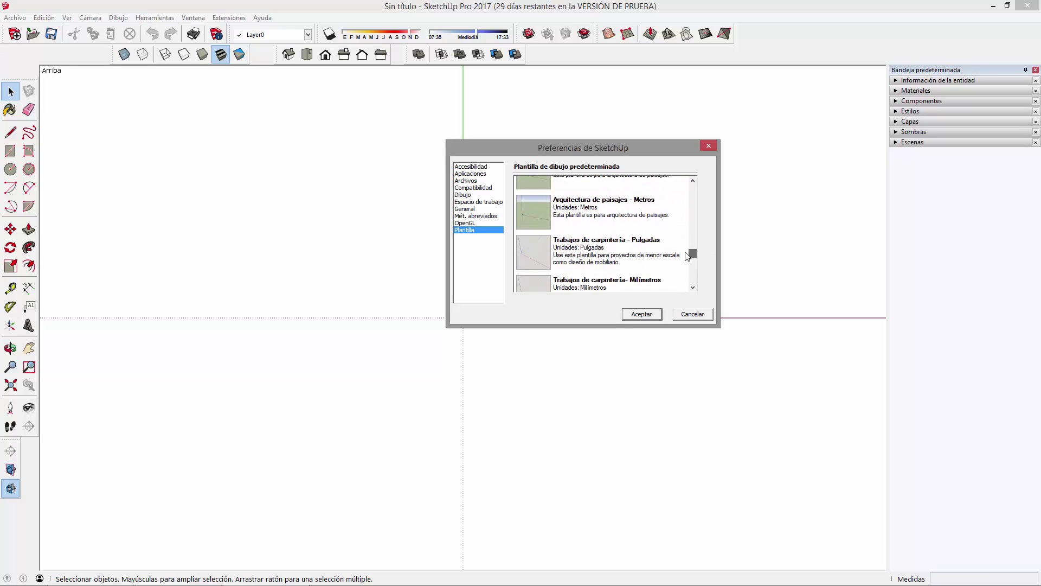
click(538, 211)
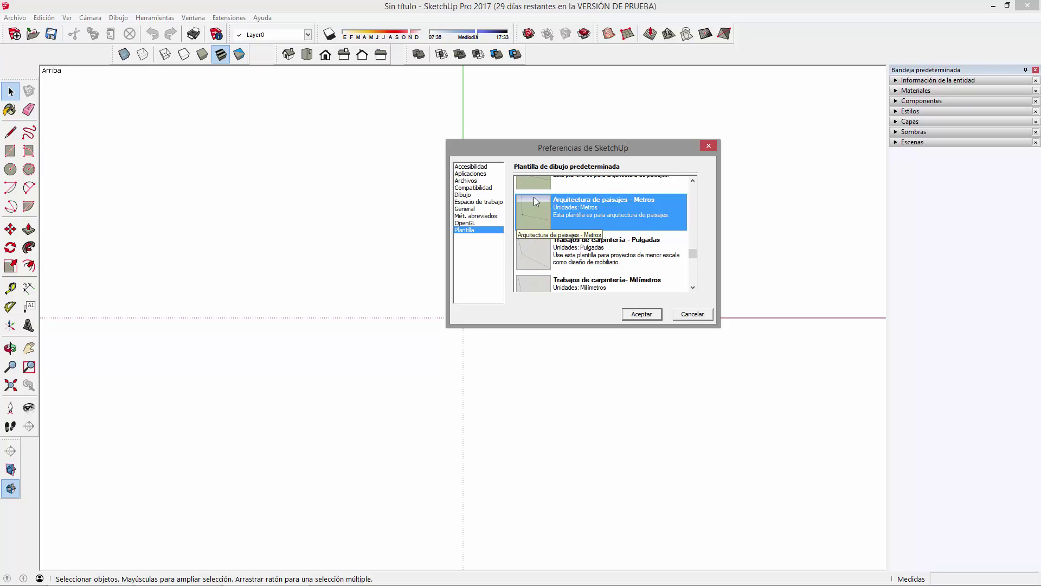
click(641, 314)
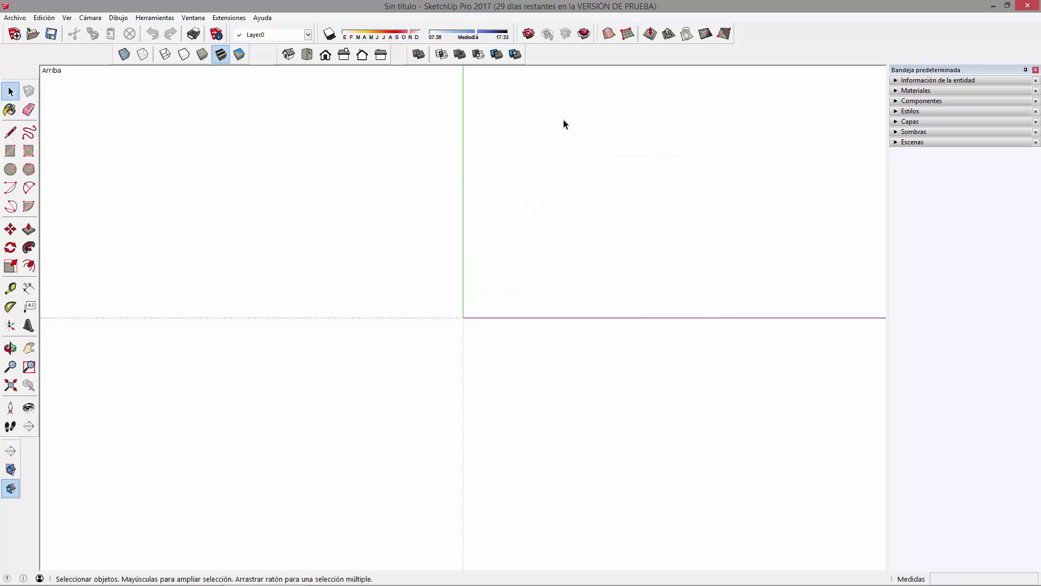
Close SketchUp, relaunch SketchUp 2017 and start a new model from the welcome screen.
mouse_move(597, 360)
middle_down()
mouse_move(511, 235)
mouse_move(495, 162)
middle_up()
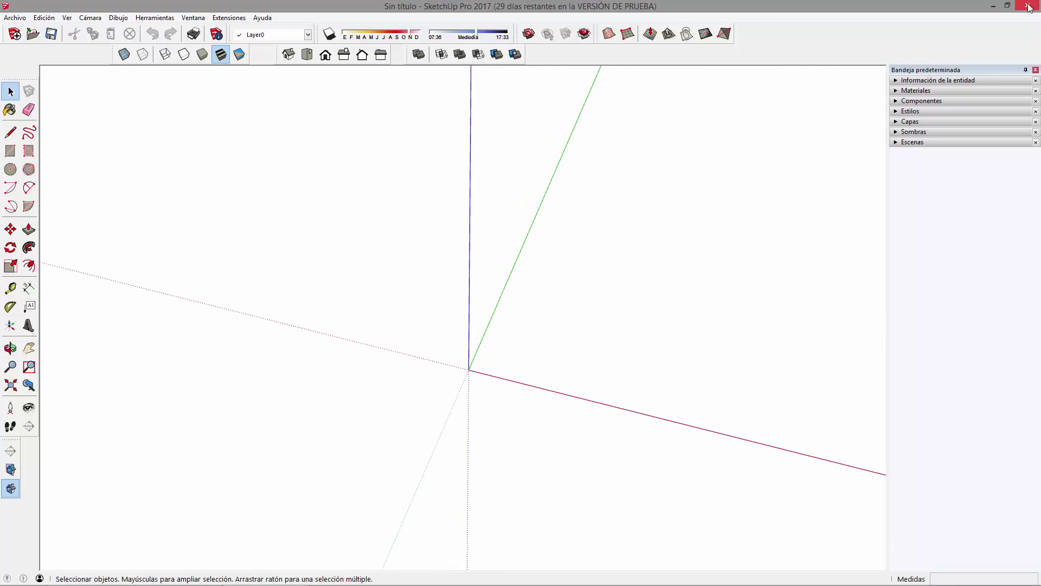
click(1029, 6)
click(444, 194)
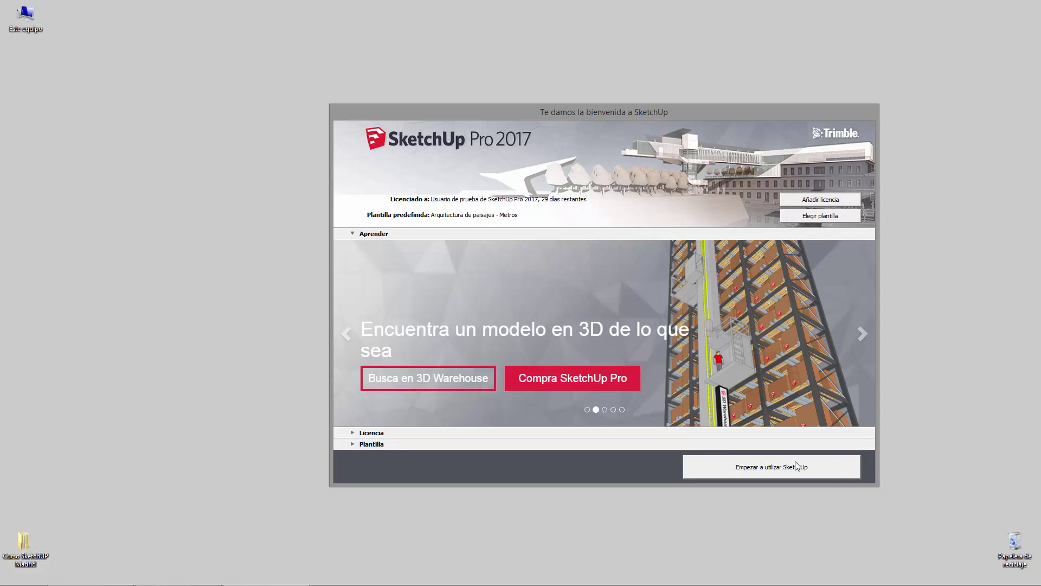
click(796, 465)
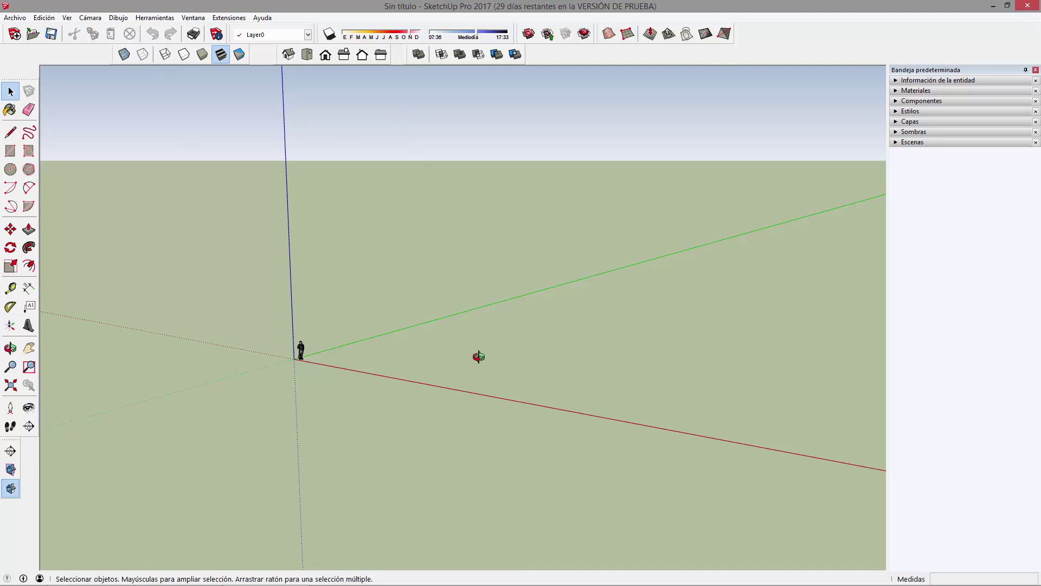
Orbit and zoom in around the standing scale figure at the origin.
middle_drag(478, 356, 564, 343)
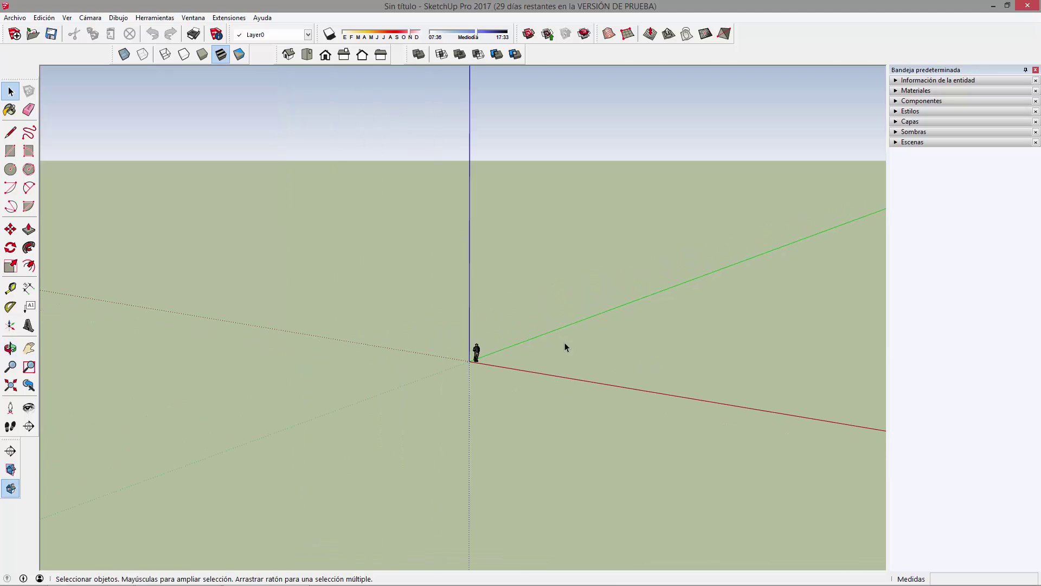
scroll(499, 377, up, 2)
scroll(503, 392, up, 1)
mouse_move(503, 391)
middle_down()
mouse_move(357, 324)
mouse_move(418, 271)
mouse_move(573, 339)
mouse_move(599, 398)
middle_up()
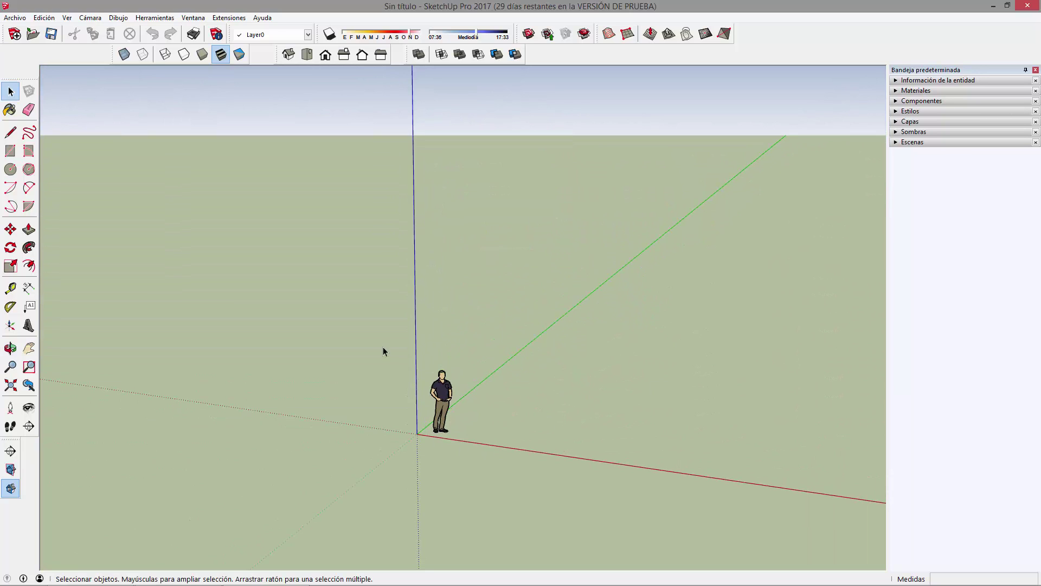
scroll(493, 423, up, 2)
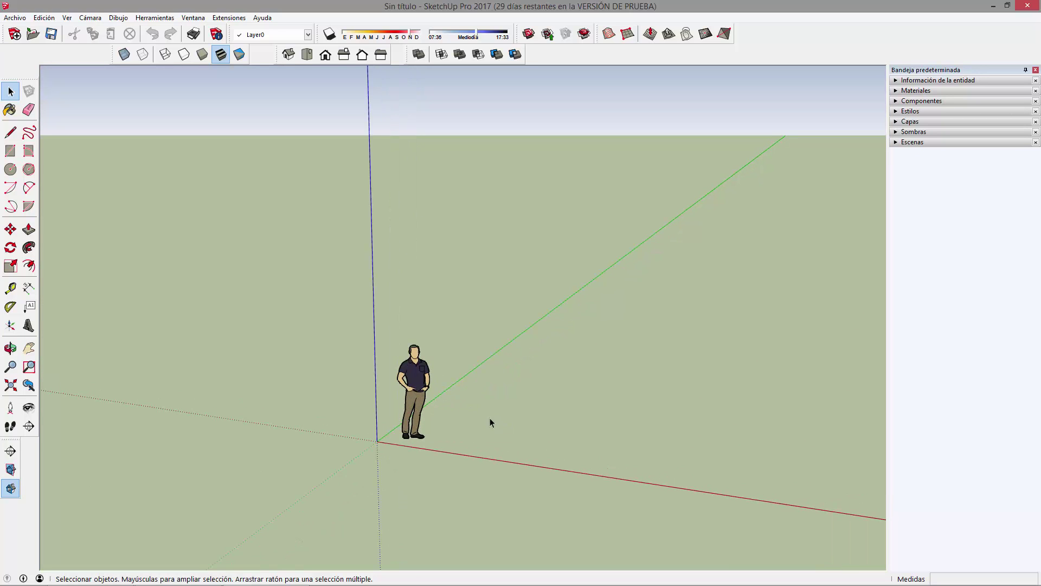
mouse_move(501, 386)
middle_down()
mouse_move(632, 361)
mouse_move(523, 349)
mouse_move(438, 305)
mouse_move(412, 347)
middle_up()
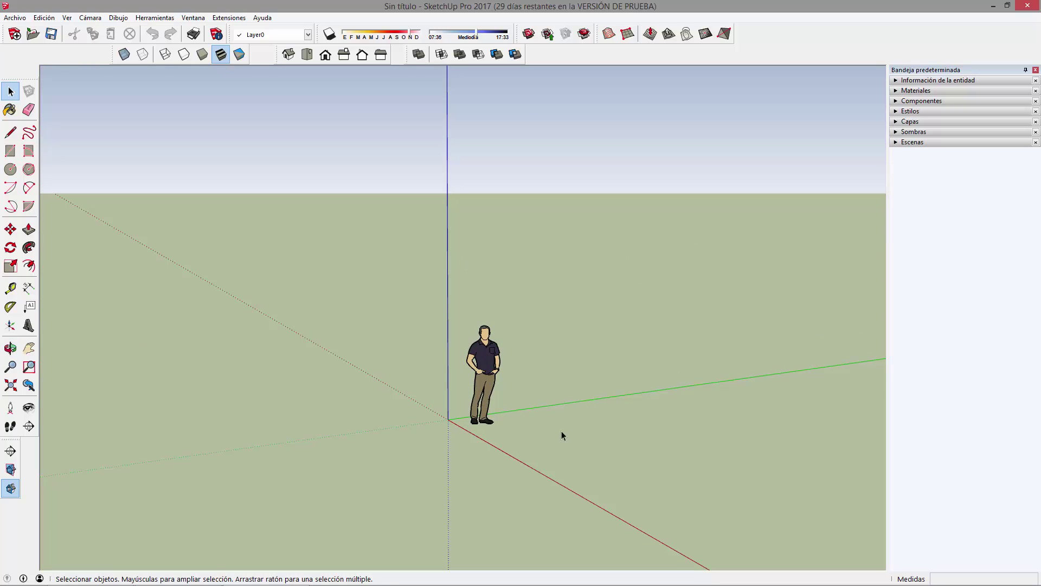
mouse_move(530, 216)
middle_down()
mouse_move(576, 337)
mouse_move(530, 349)
mouse_move(530, 332)
middle_up()
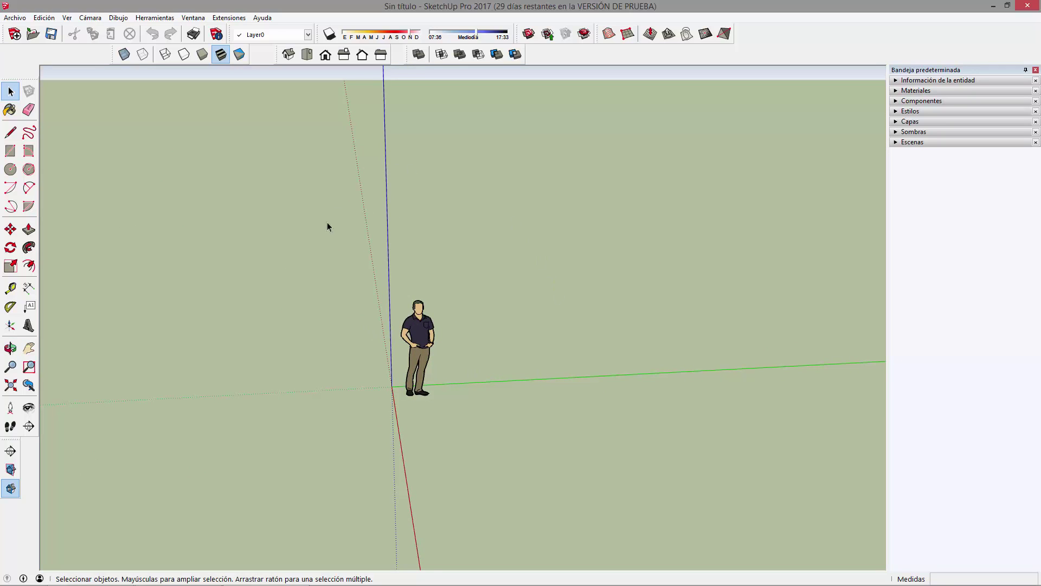
mouse_move(309, 309)
middle_down()
mouse_move(284, 233)
mouse_move(252, 221)
middle_up()
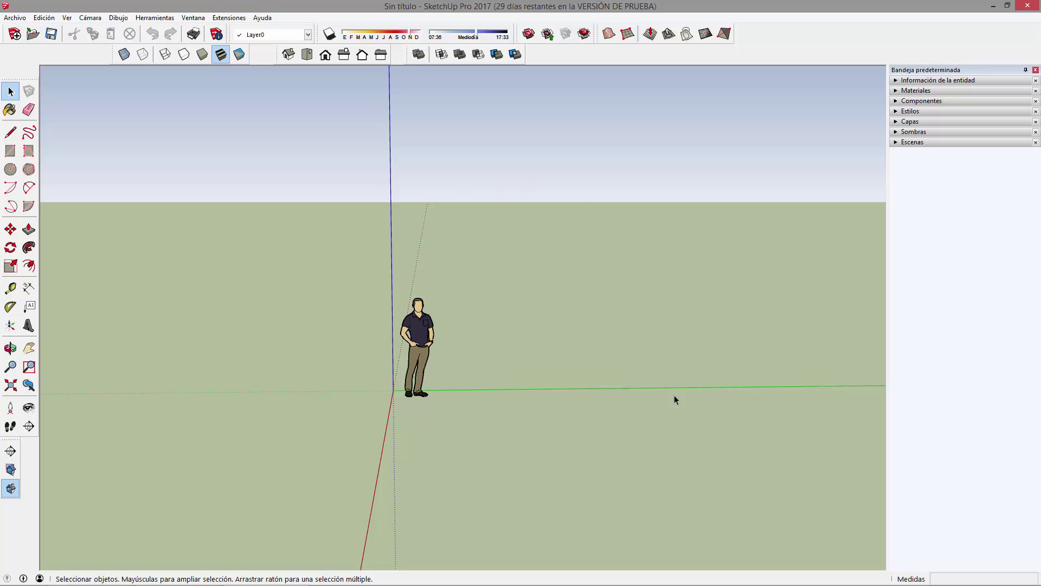
mouse_move(625, 411)
middle_down()
mouse_move(590, 374)
mouse_move(478, 374)
mouse_move(558, 377)
middle_up()
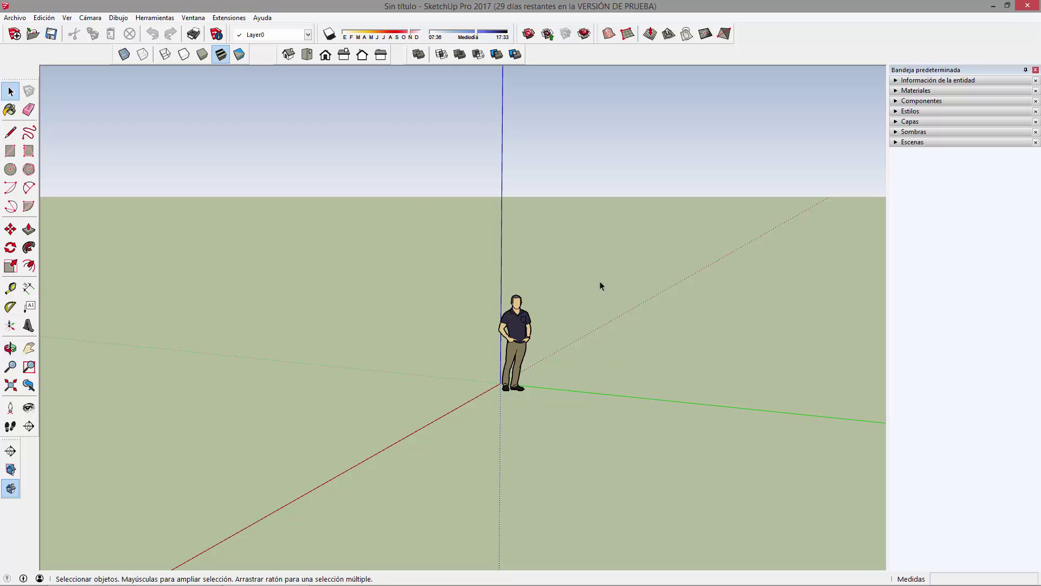
Deselect, then drag a selection window around the person figure at the origin.
click(515, 325)
mouse_move(518, 337)
middle_down()
mouse_move(579, 318)
mouse_move(655, 380)
middle_up()
mouse_move(603, 320)
middle_down()
mouse_move(482, 300)
mouse_move(551, 295)
middle_up()
click(398, 376)
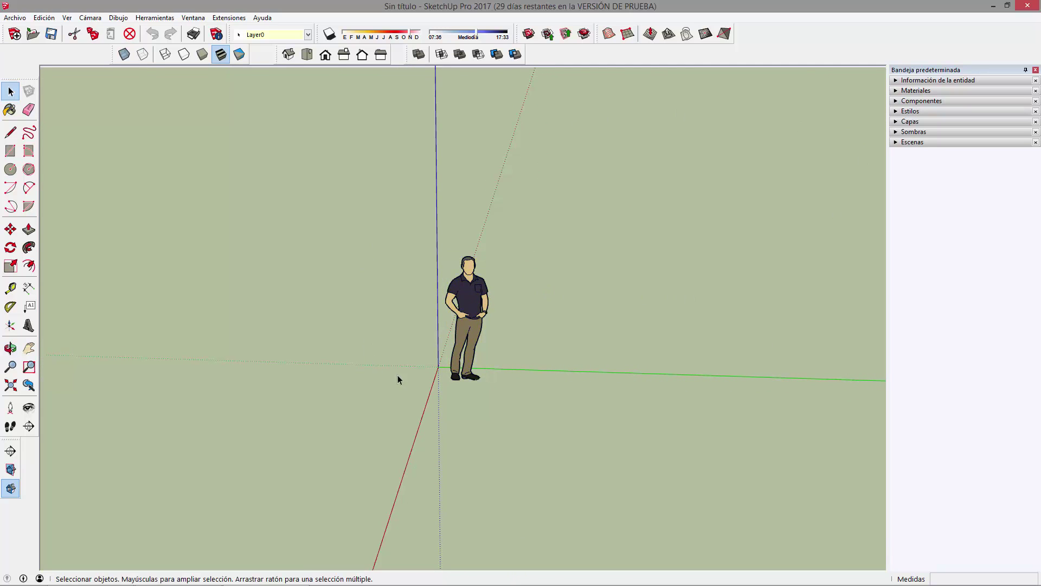
drag(405, 226, 557, 440)
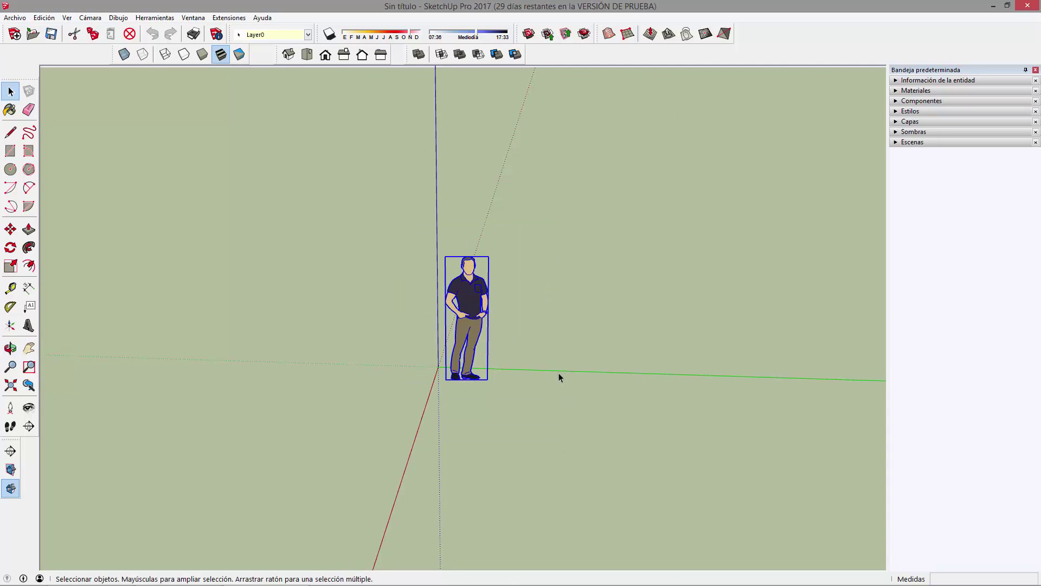
Delete the scale figure and show the Materiales panel filtered to En el modelo.
key(Delete)
mouse_move(558, 372)
middle_down()
mouse_move(505, 363)
mouse_move(627, 388)
middle_up()
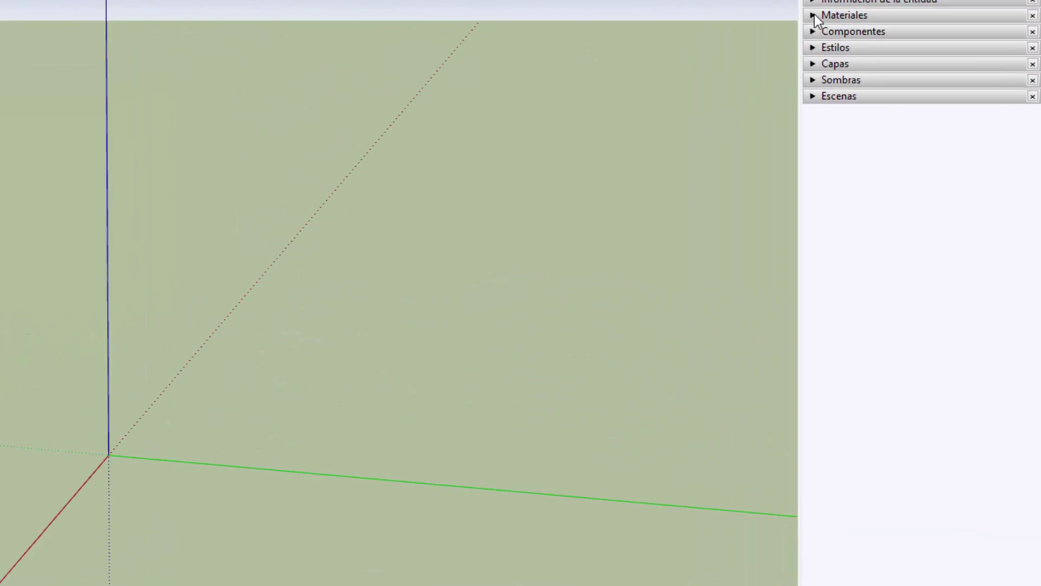
click(814, 16)
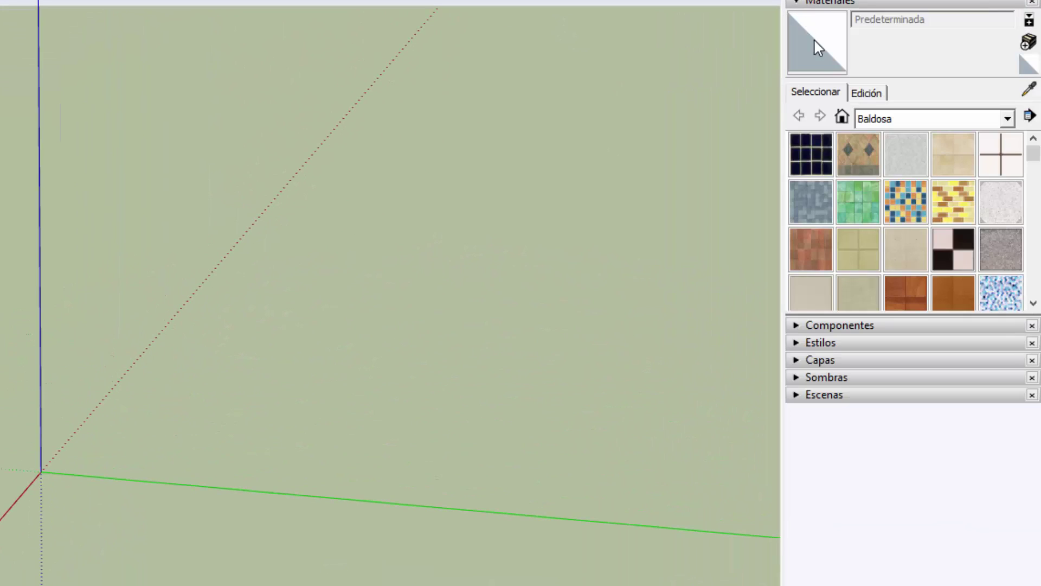
click(842, 116)
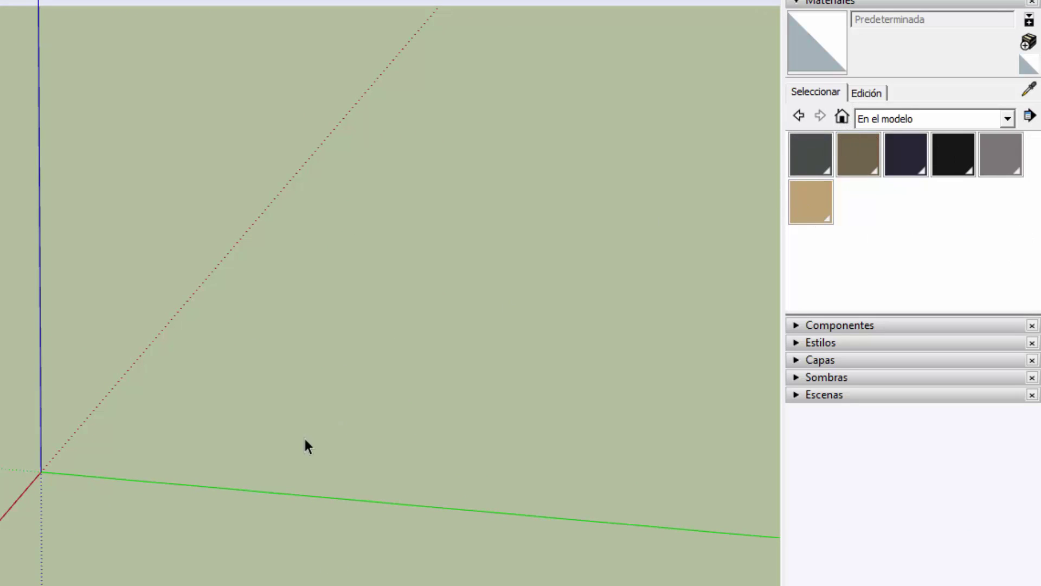
Undo the deletion, check the materials options, then select and delete the figure again.
click(153, 38)
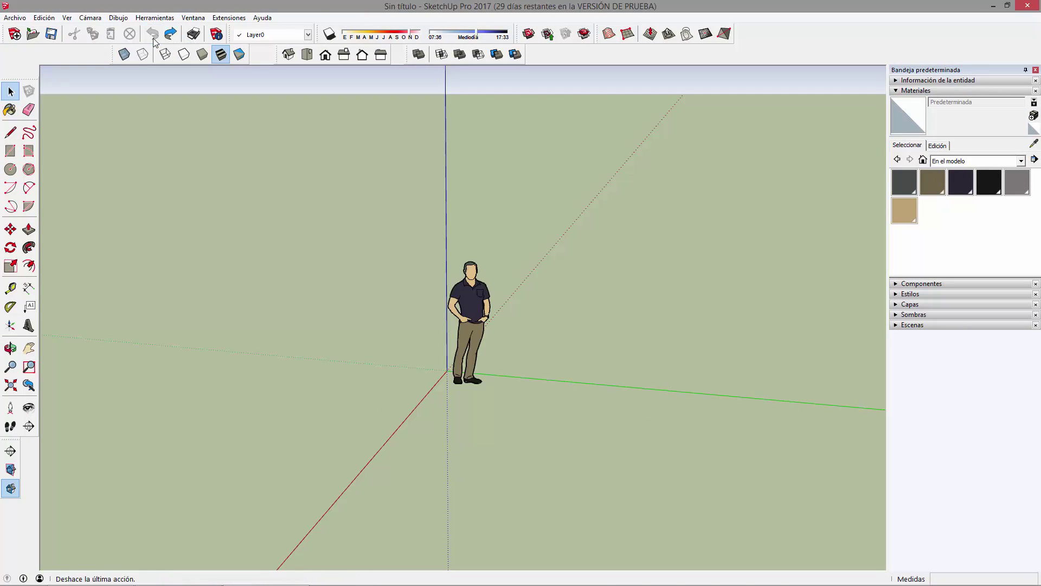
scroll(472, 323, up, 2)
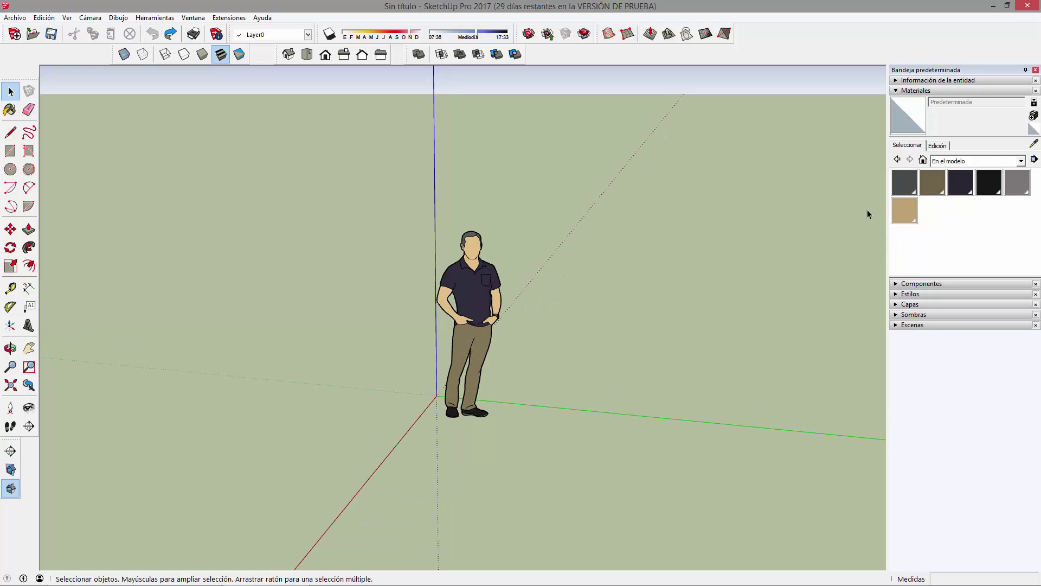
click(1030, 162)
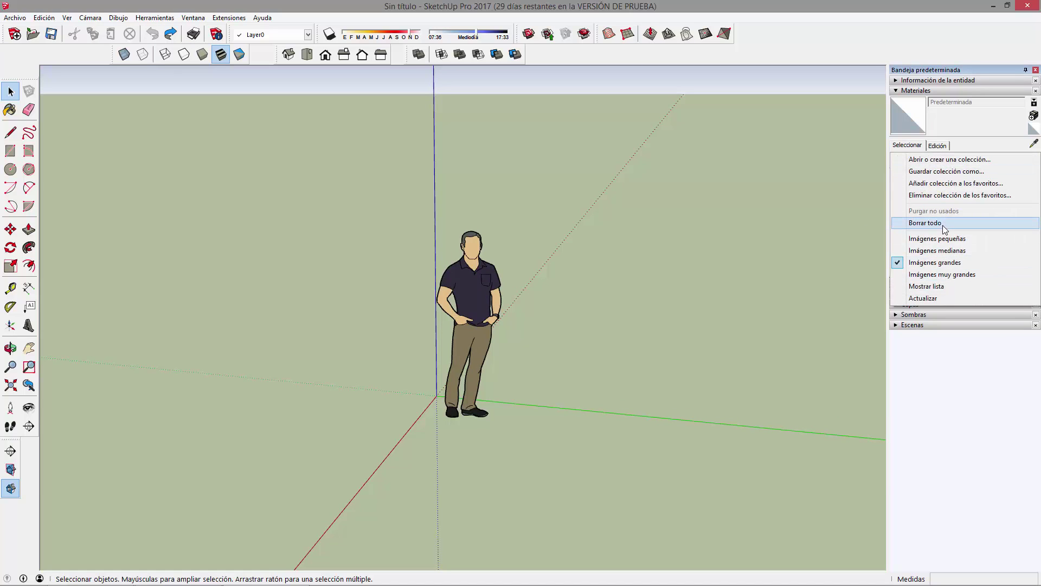
click(731, 254)
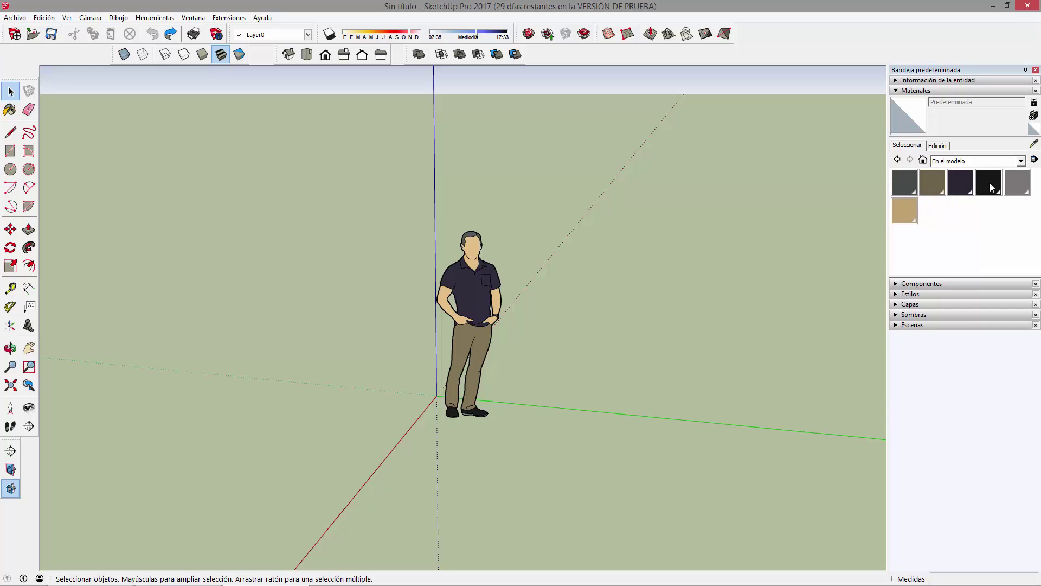
middle_drag(834, 284, 580, 309)
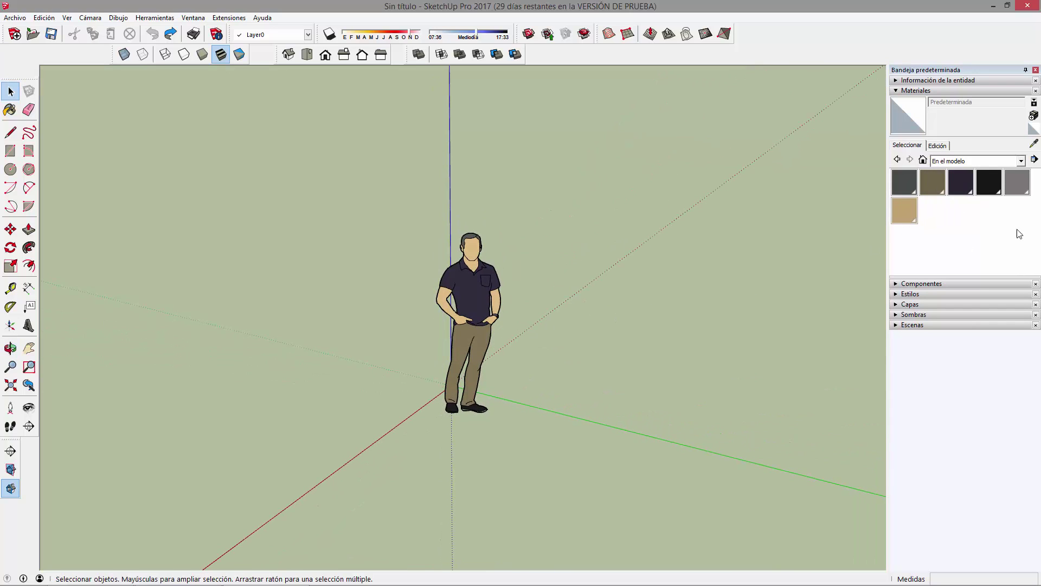
click(471, 292)
key(Delete)
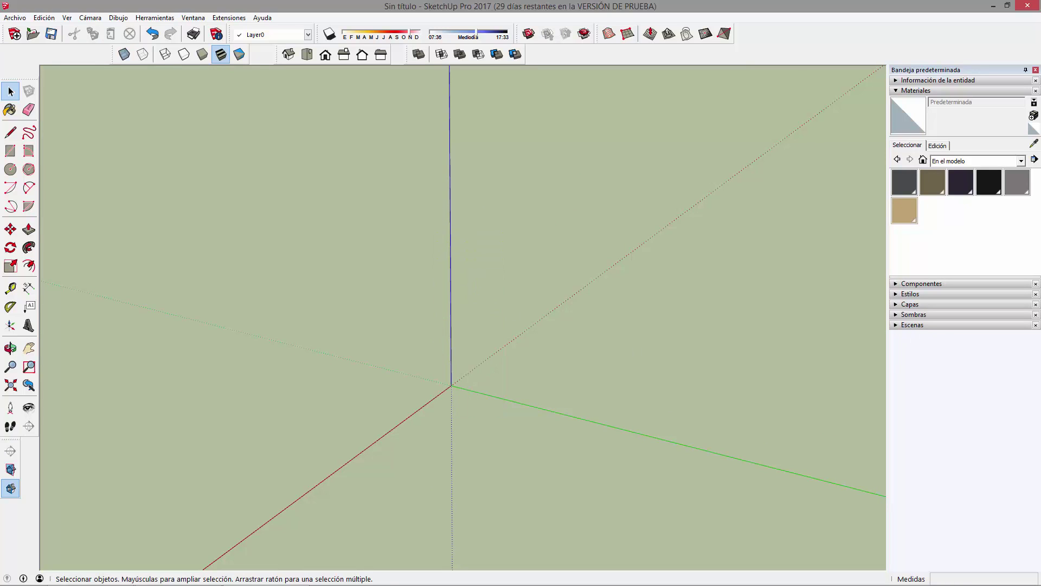
Orbit and pan the view back to the origin, then open Ventana > Preferencias.
click(923, 161)
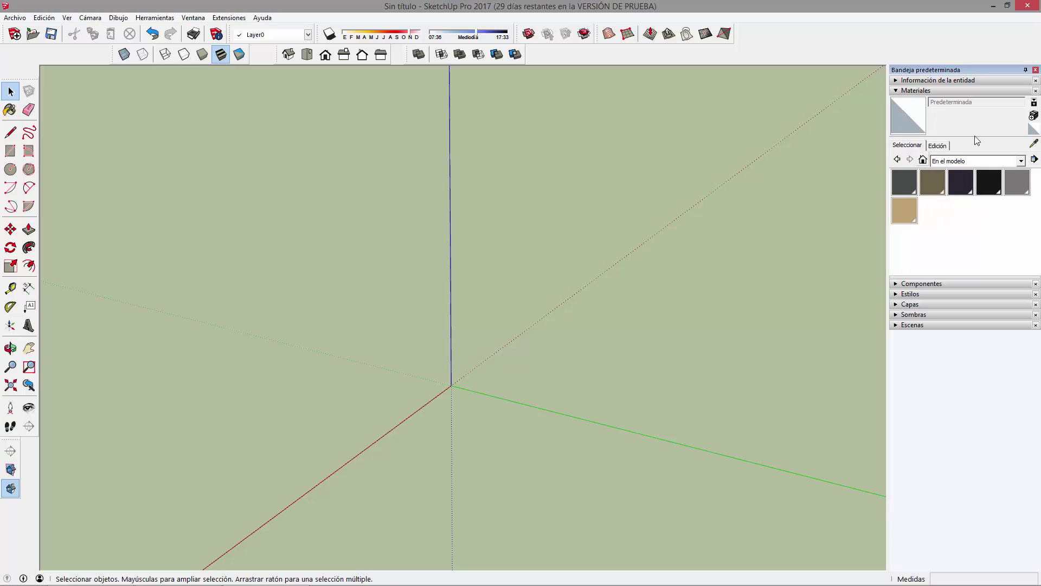
middle_drag(732, 306, 703, 310)
scroll(668, 328, down, 3)
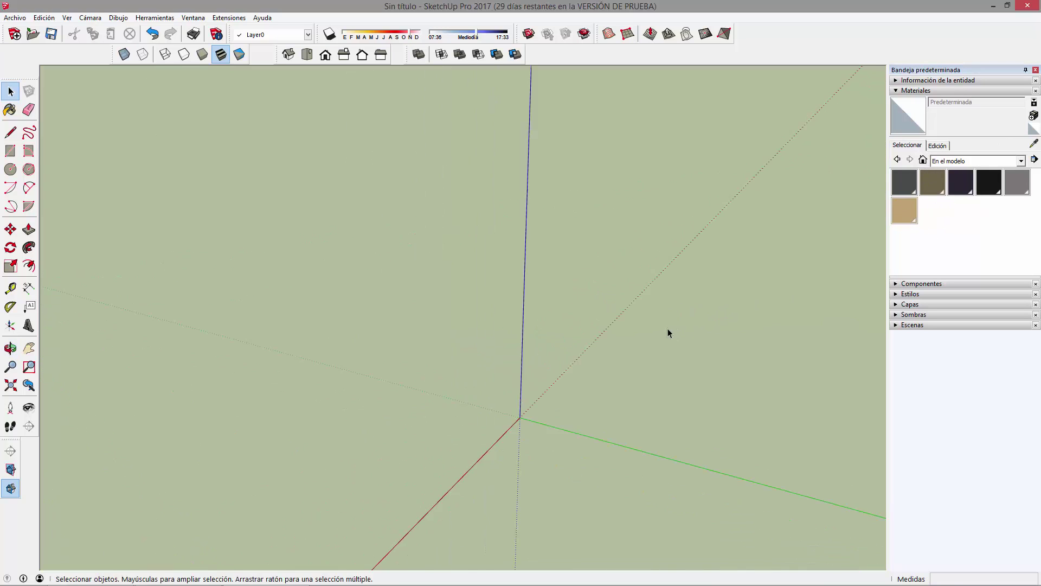
key(o)
mouse_move(666, 303)
shift+mouse_down()
mouse_move(610, 372)
mouse_move(514, 304)
shift+mouse_up()
key(space)
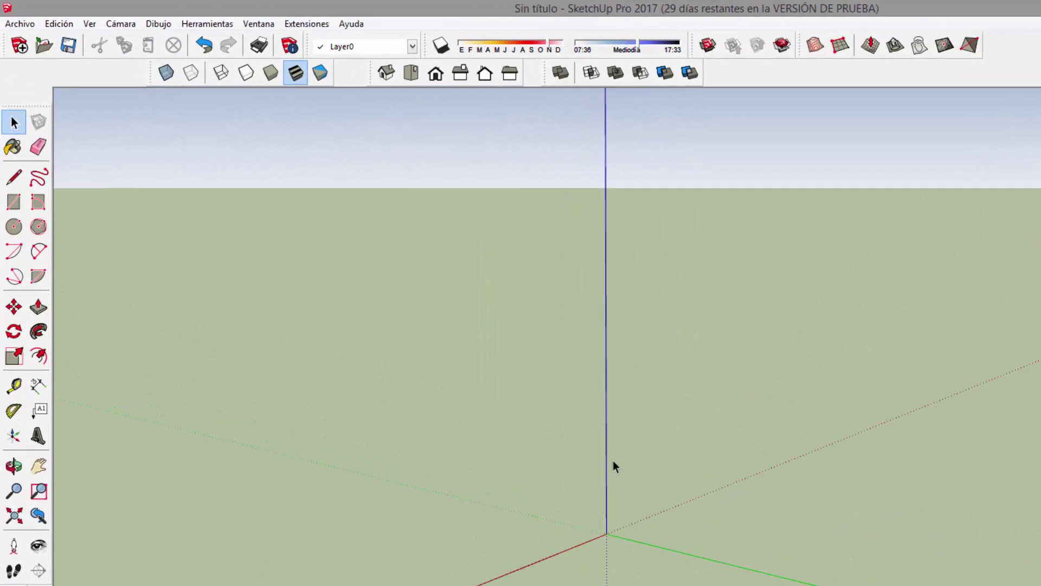
click(299, 30)
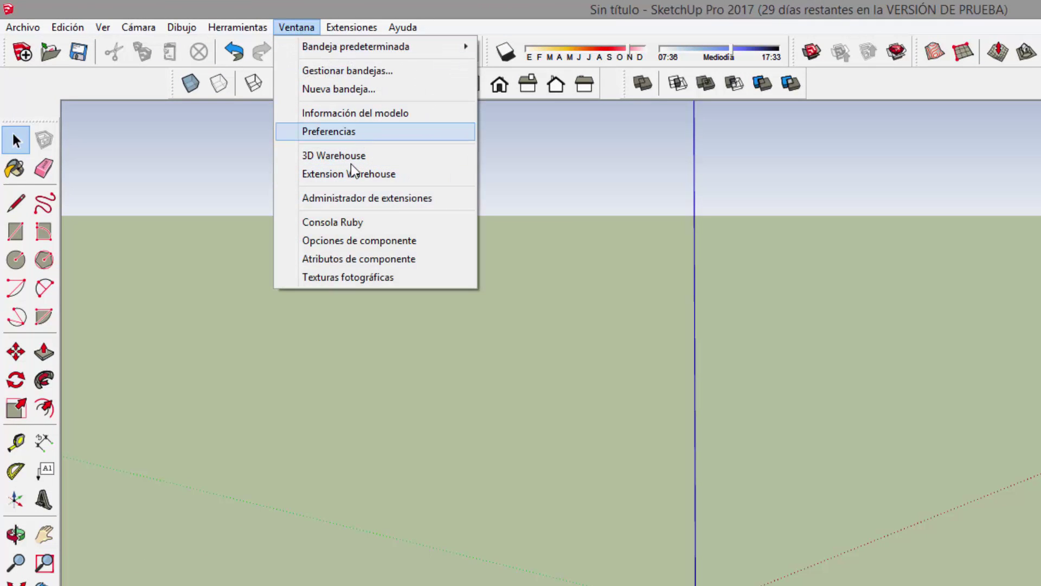
click(360, 131)
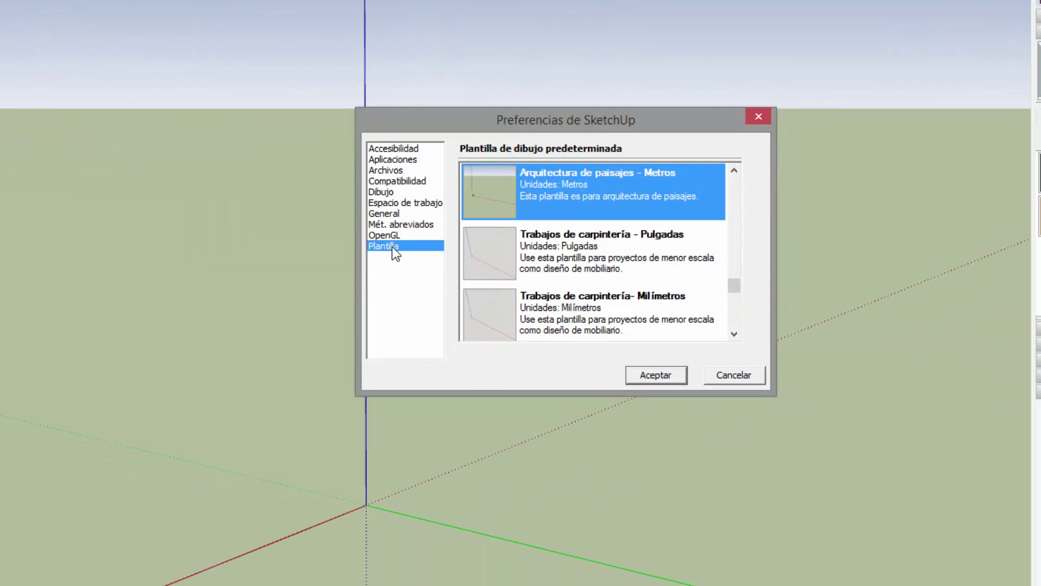
Make Documentación de construcción - Metros the default template, confirm, and quit SketchUp.
drag(738, 285, 737, 233)
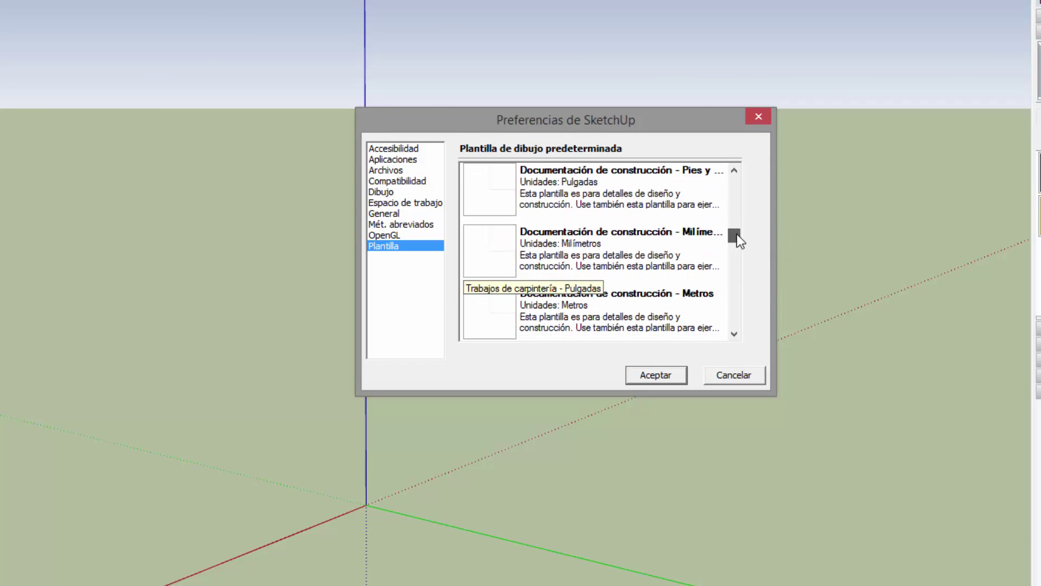
click(623, 321)
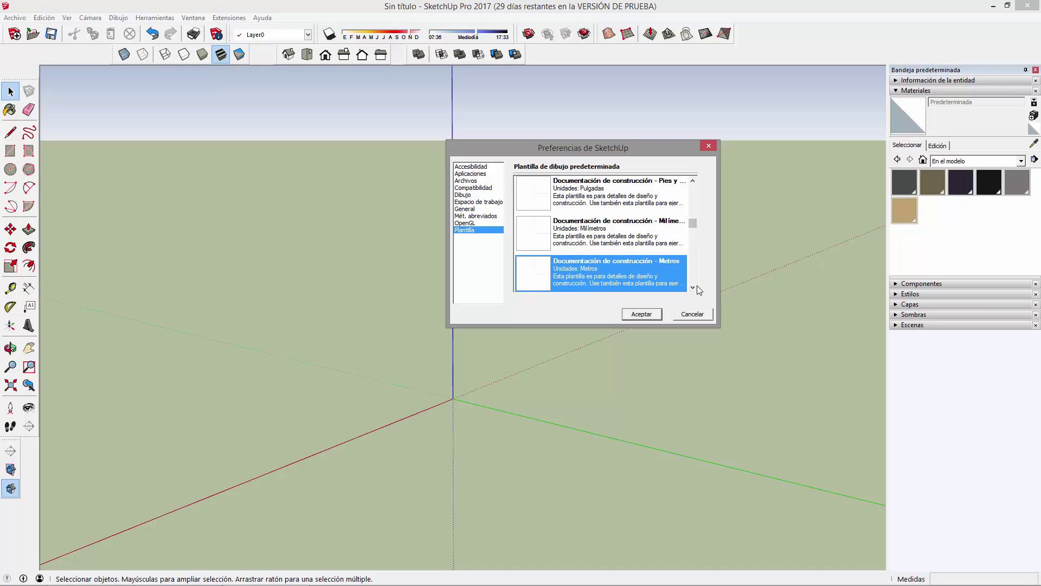
scroll(699, 290, down, 1)
click(642, 314)
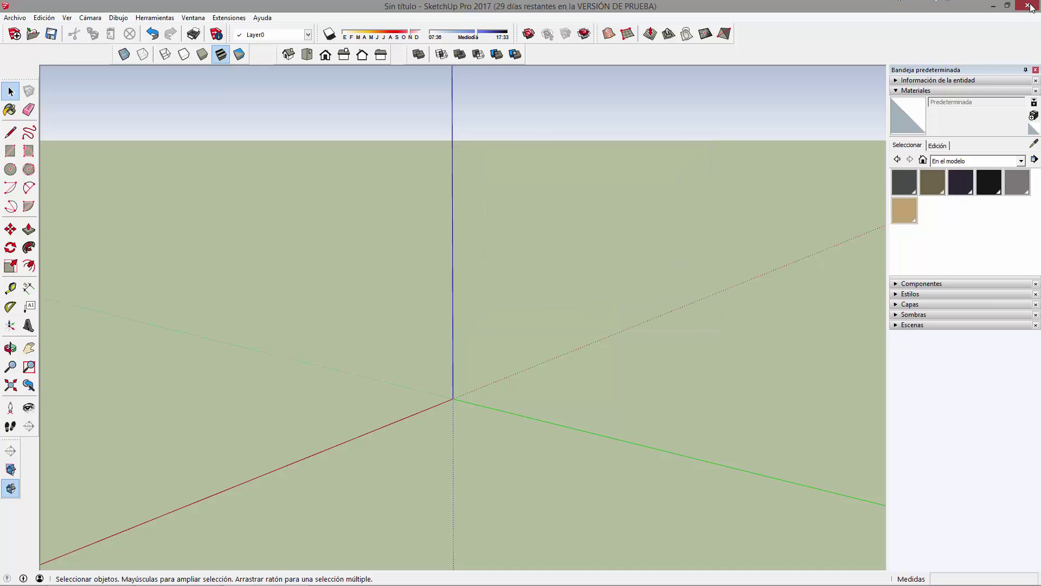
click(1028, 6)
Discard the unsaved model, relaunch SketchUp 2017 and start a new model.
click(530, 322)
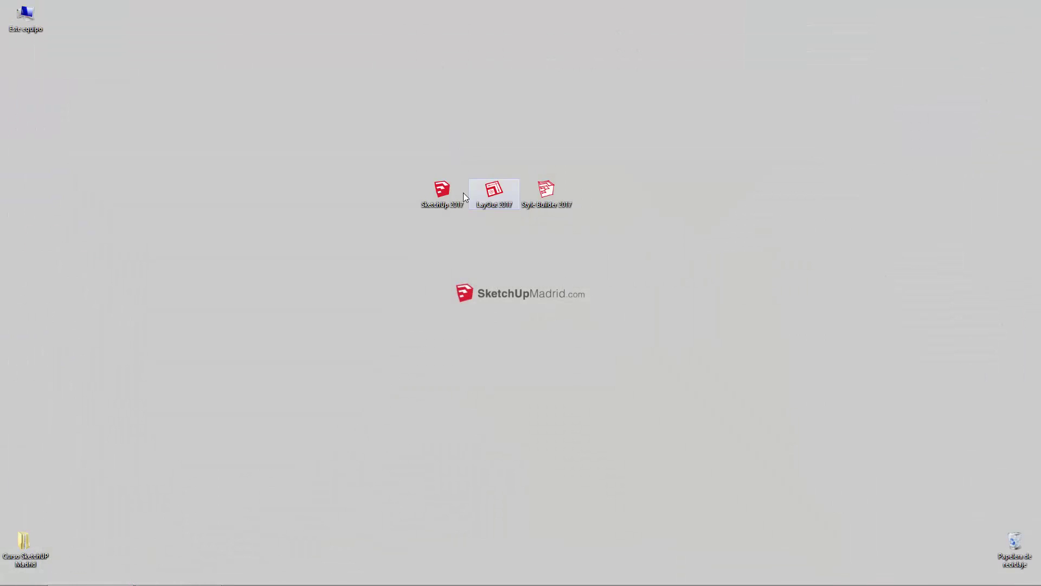
double_click(442, 191)
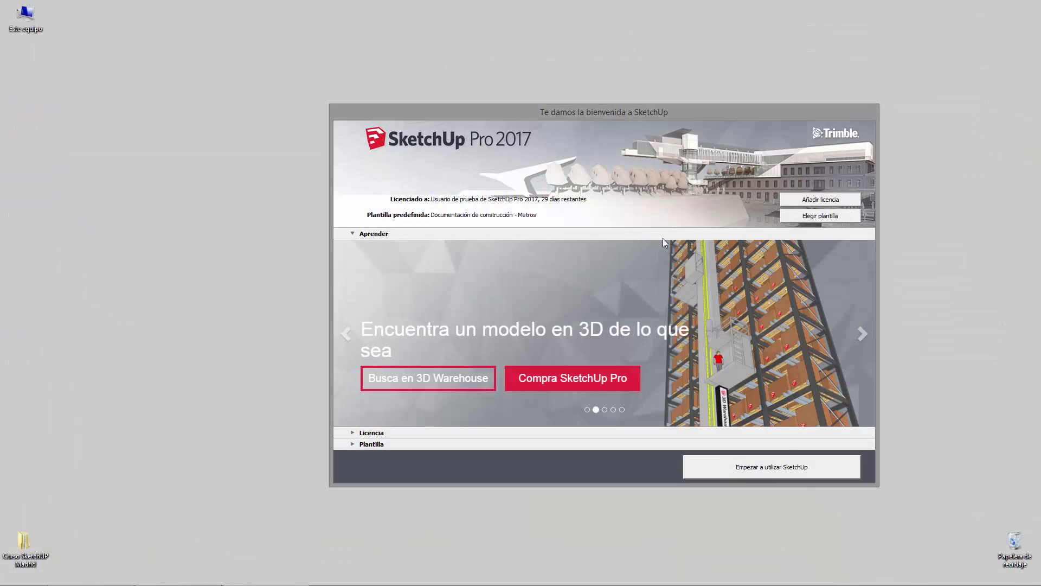
click(775, 465)
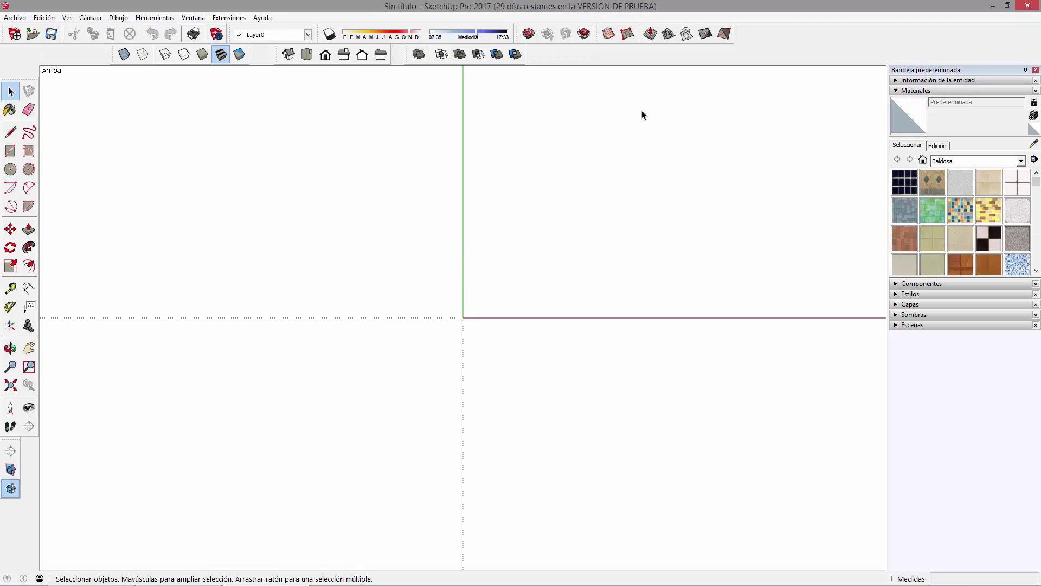
Orbit into perspective, filter Materiales to En el modelo, and start a line near the origin.
mouse_move(720, 394)
middle_down()
mouse_move(604, 286)
mouse_move(495, 230)
mouse_move(532, 325)
mouse_move(501, 210)
middle_up()
click(923, 159)
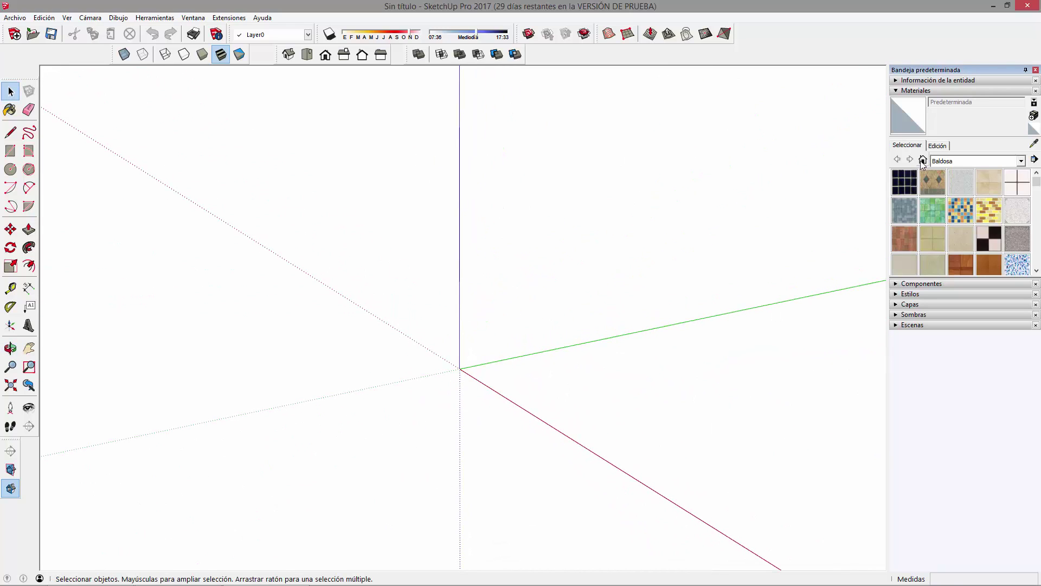
mouse_move(653, 336)
middle_down()
mouse_move(569, 395)
mouse_move(643, 325)
mouse_move(694, 379)
middle_up()
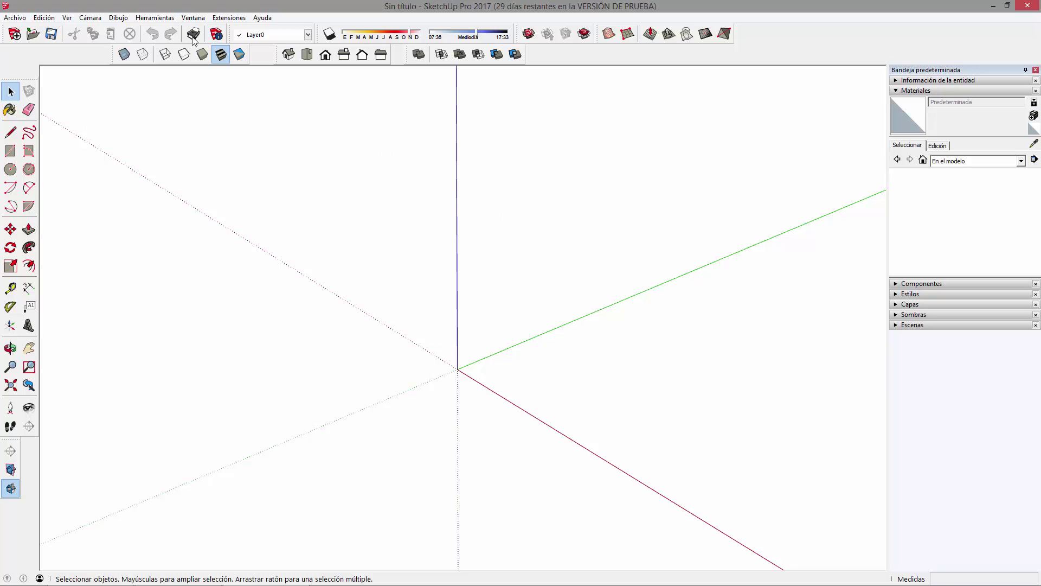
mouse_move(560, 373)
middle_down()
mouse_move(520, 367)
mouse_move(639, 396)
mouse_move(536, 374)
middle_up()
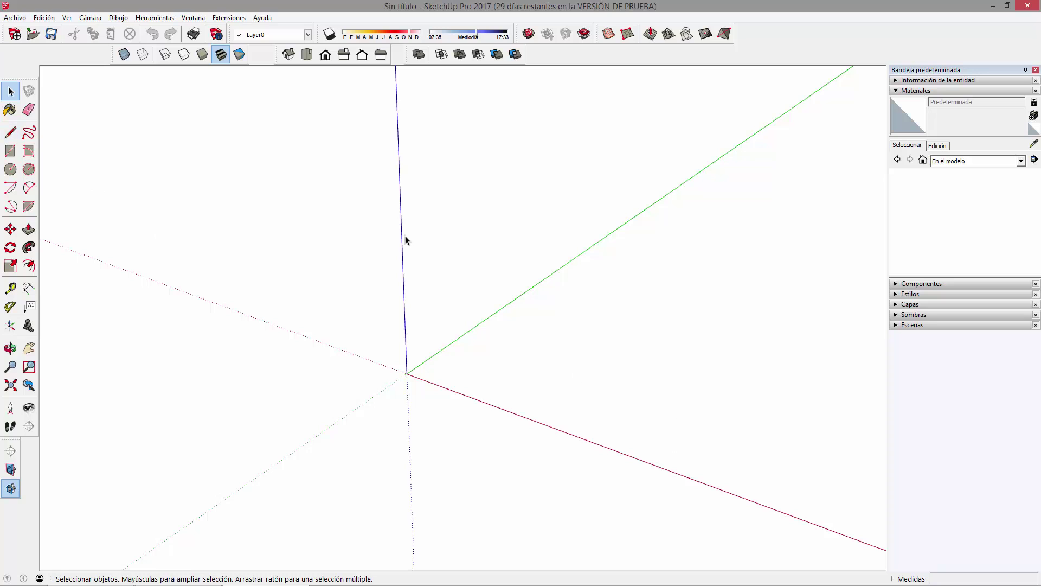
click(12, 134)
click(432, 372)
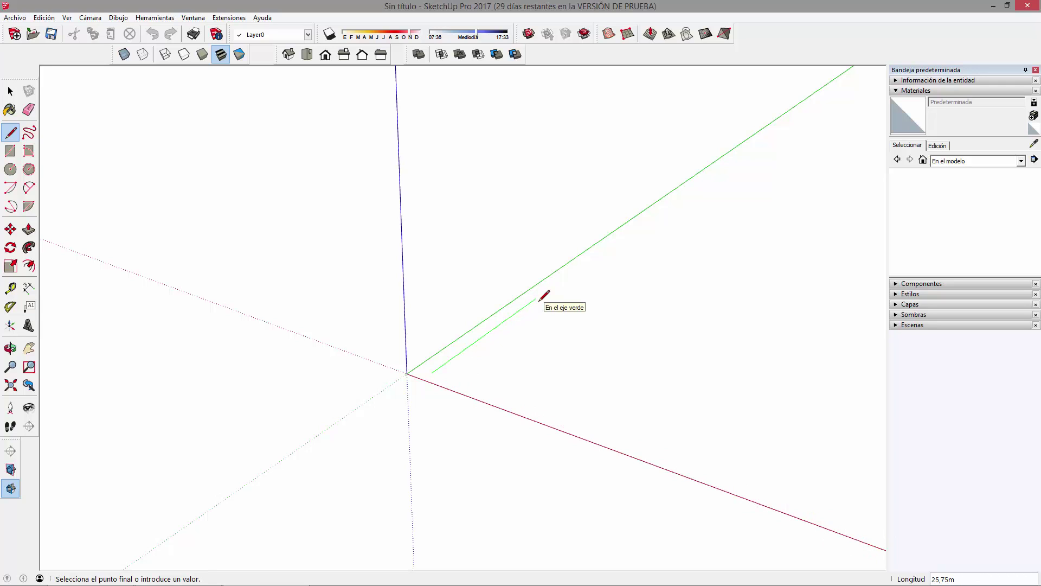
text(25)
key(Return)
key(space)
scroll(488, 332, up, 2)
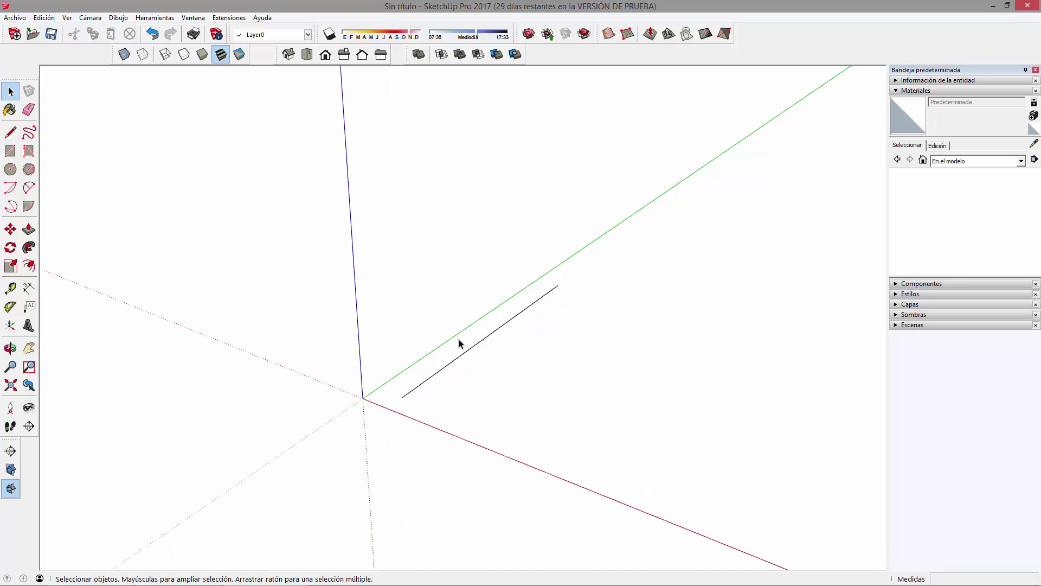
click(28, 288)
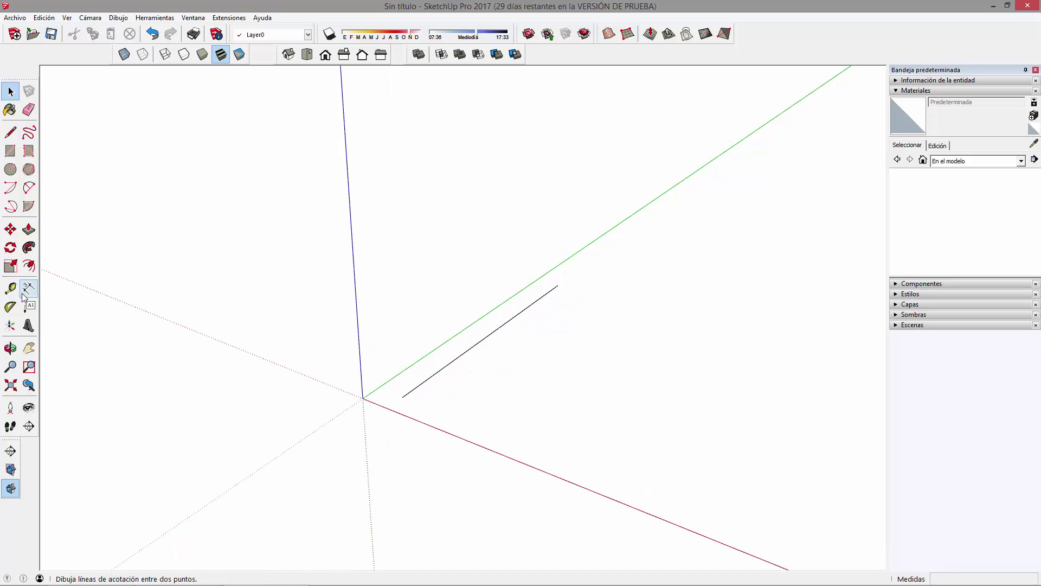
click(403, 396)
click(558, 285)
click(552, 258)
middle_drag(532, 314, 501, 296)
key(space)
click(557, 259)
key(Delete)
middle_drag(518, 279, 548, 293)
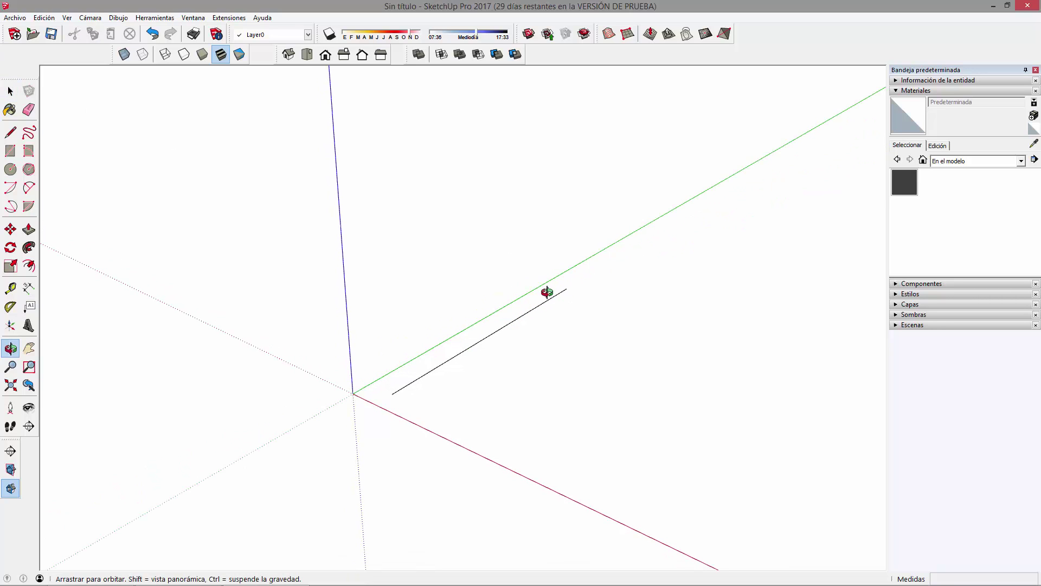
drag(339, 243, 624, 427)
drag(350, 230, 614, 418)
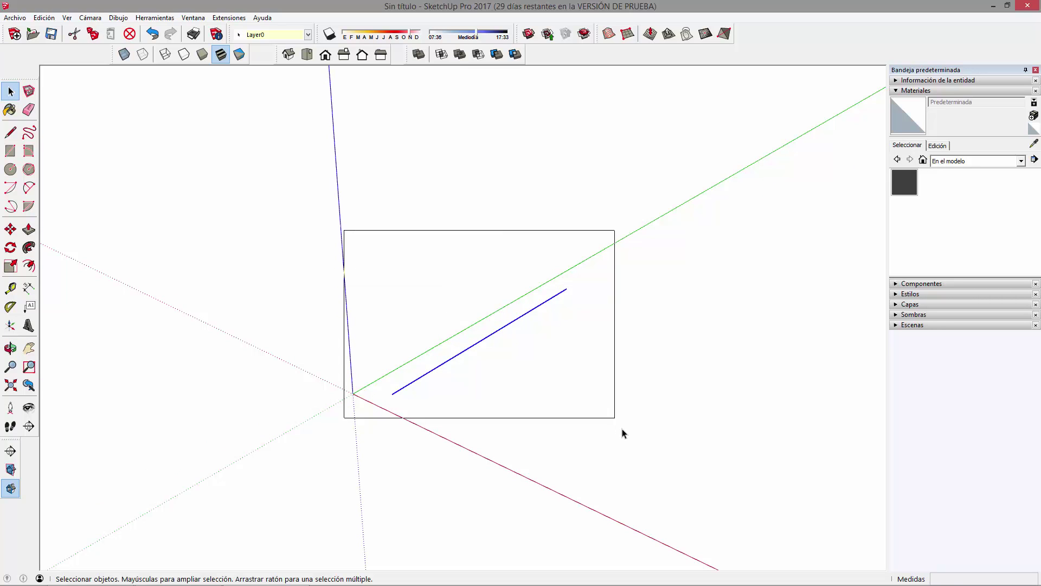
click(504, 255)
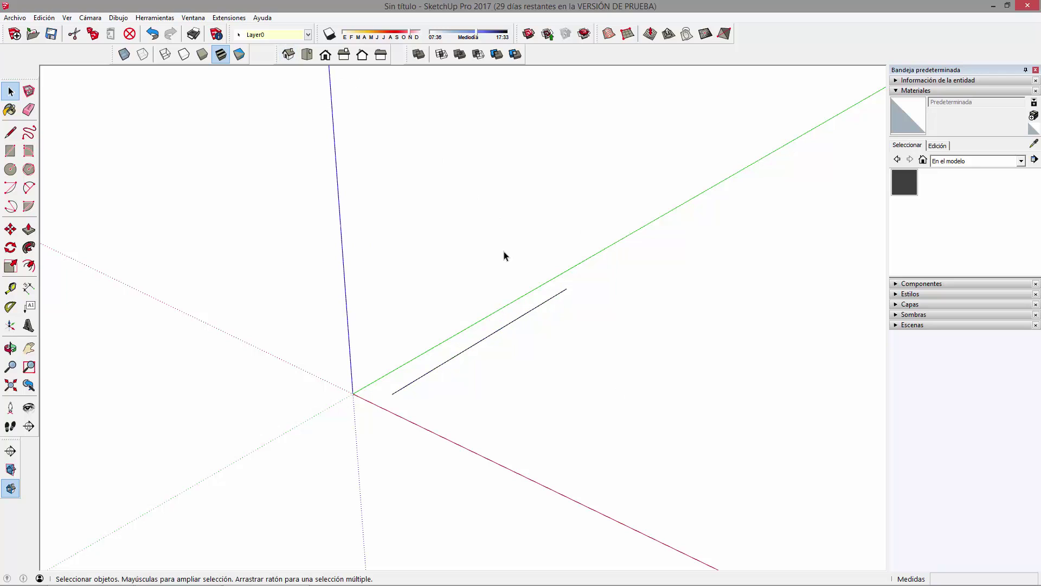
drag(333, 205, 643, 428)
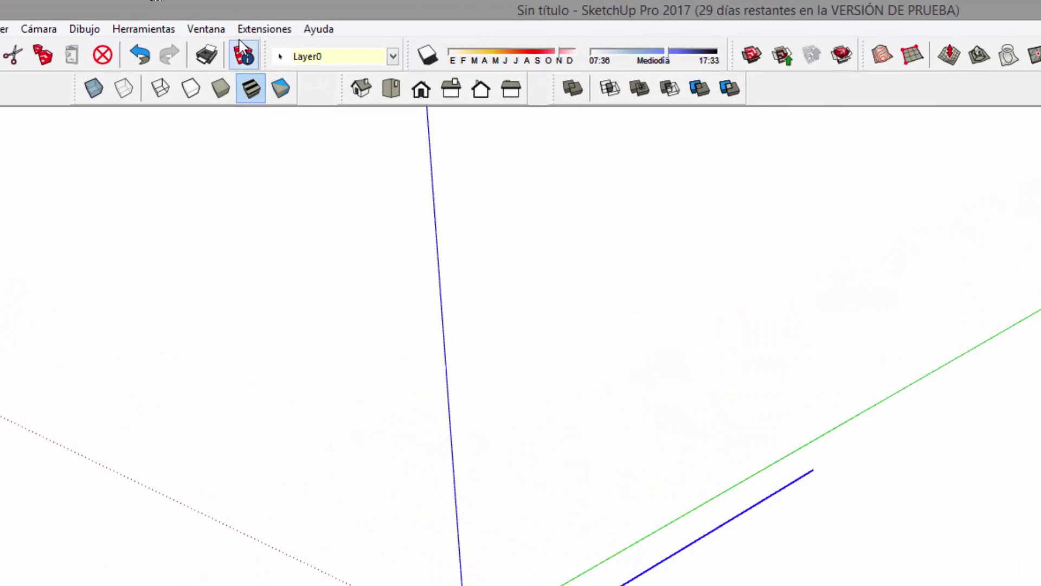
In Información del modelo > Unidades, keep Decimal format and set length units to cm.
click(209, 31)
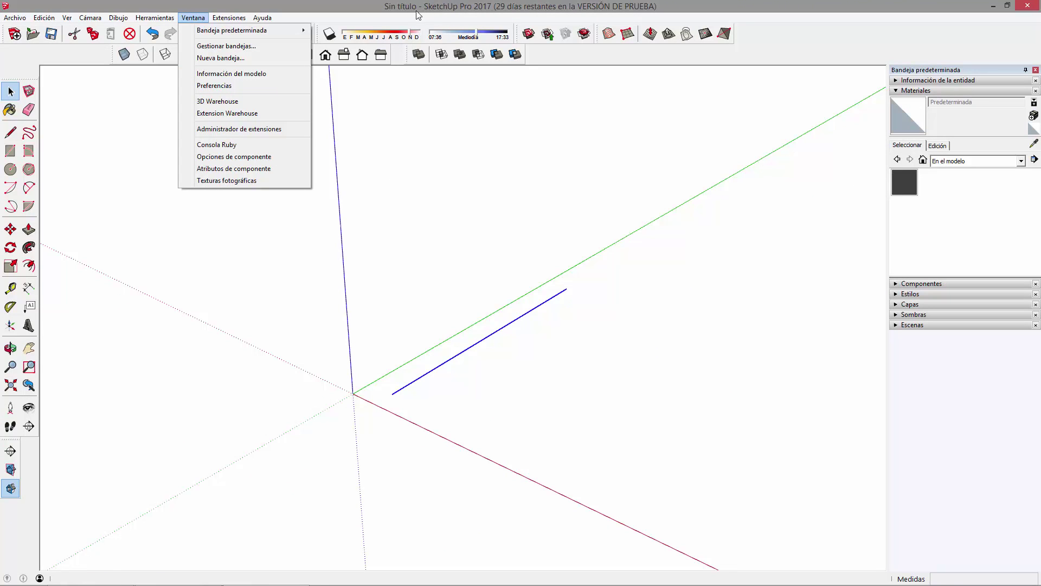
click(232, 73)
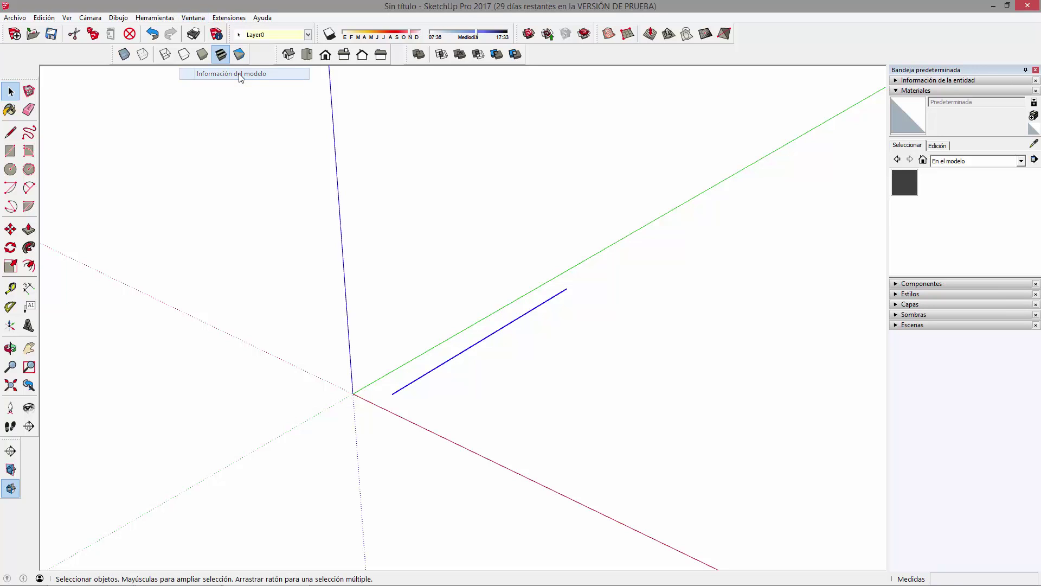
drag(246, 41, 805, 103)
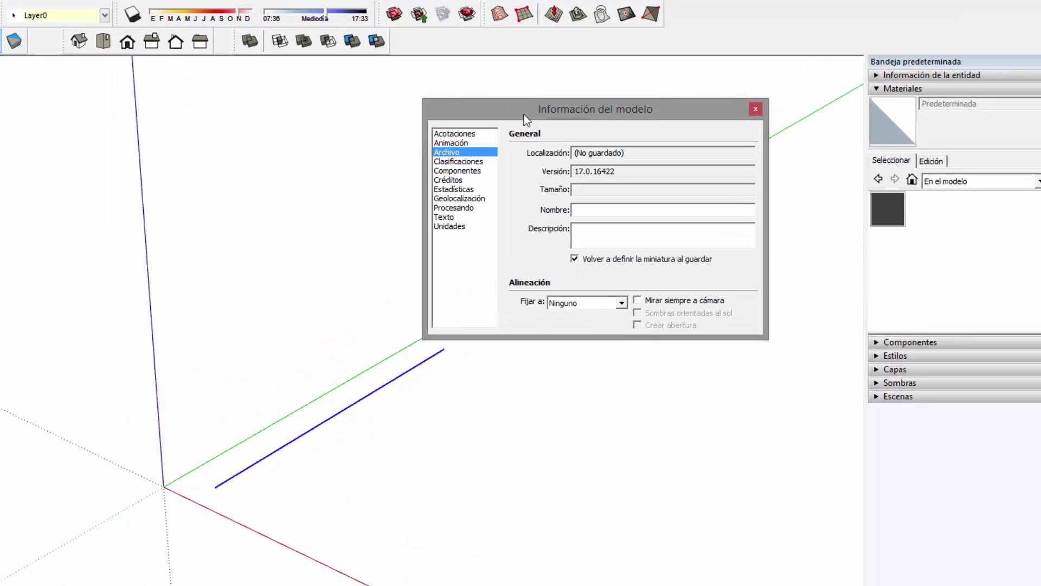
click(320, 144)
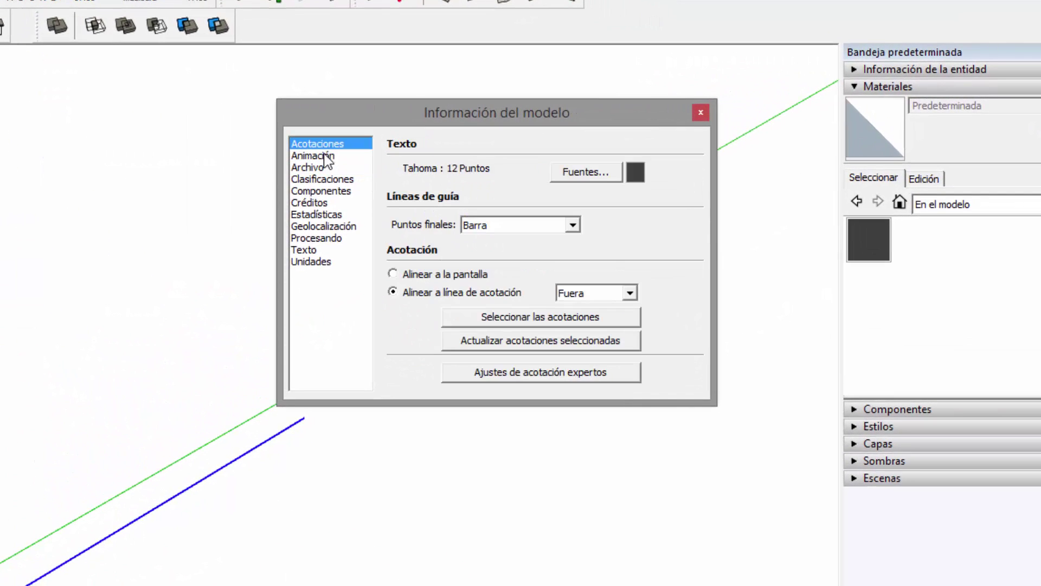
click(320, 156)
click(319, 168)
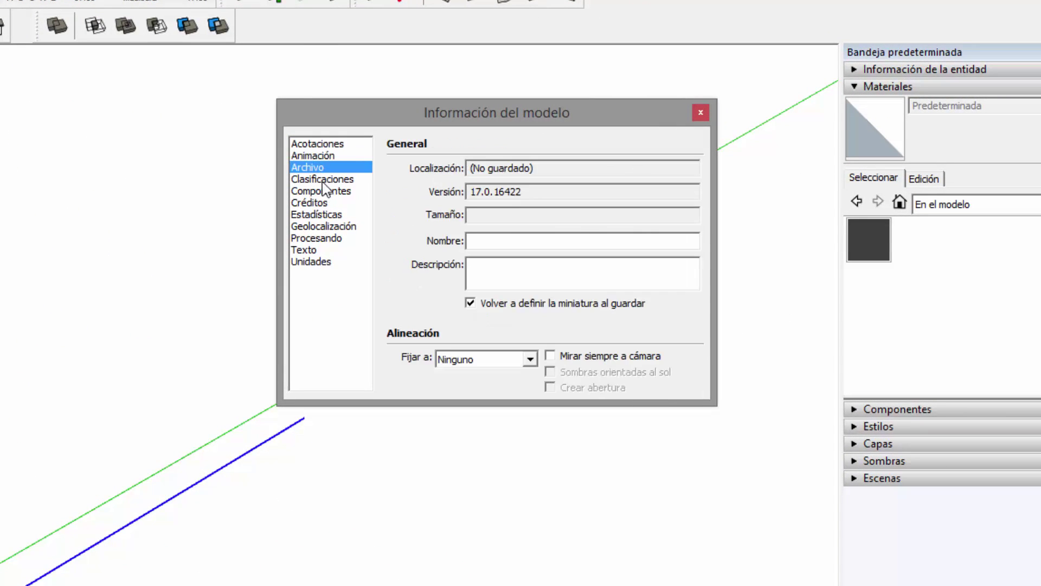
click(324, 263)
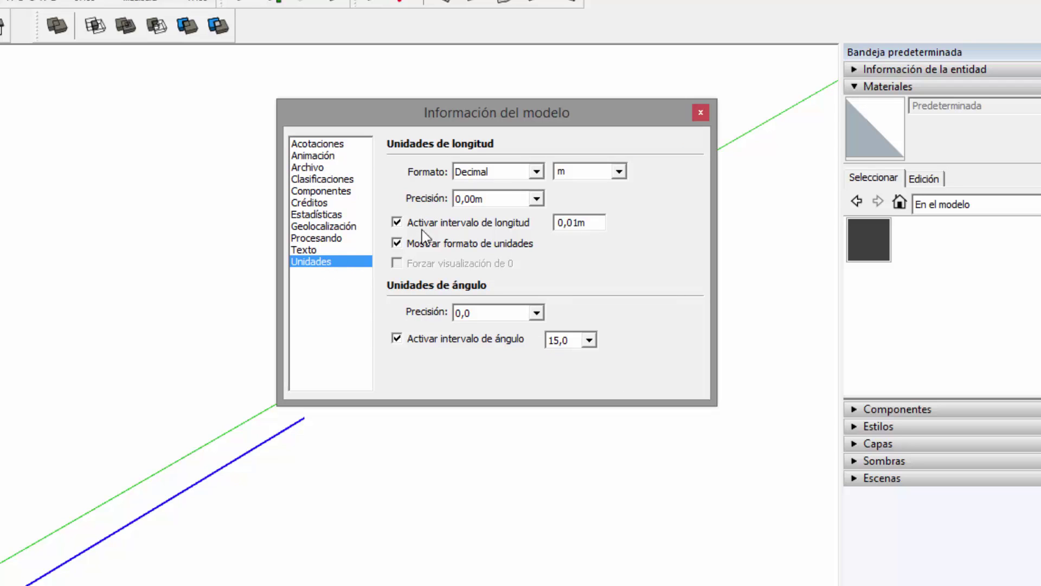
click(536, 172)
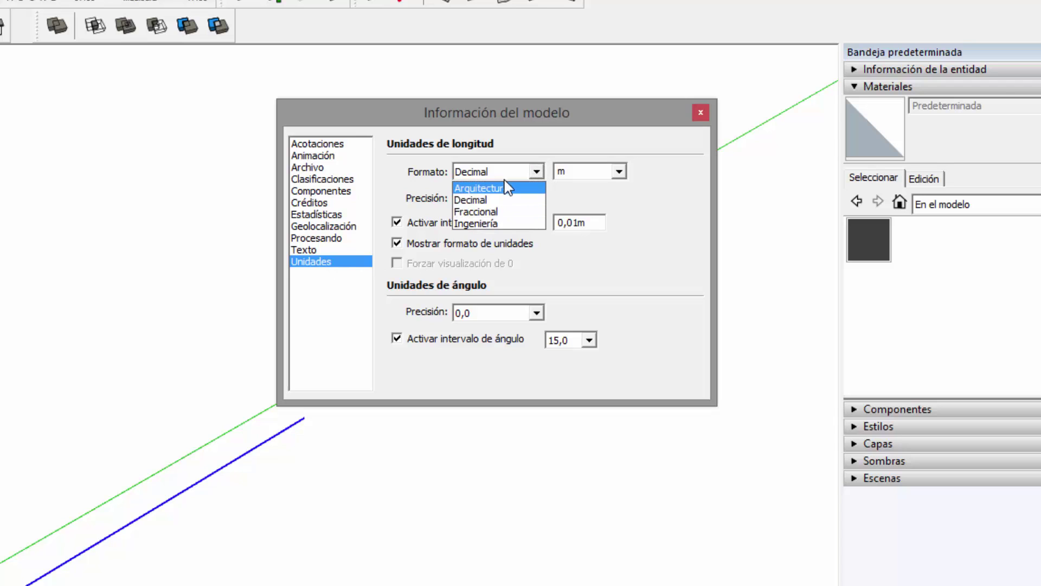
click(507, 199)
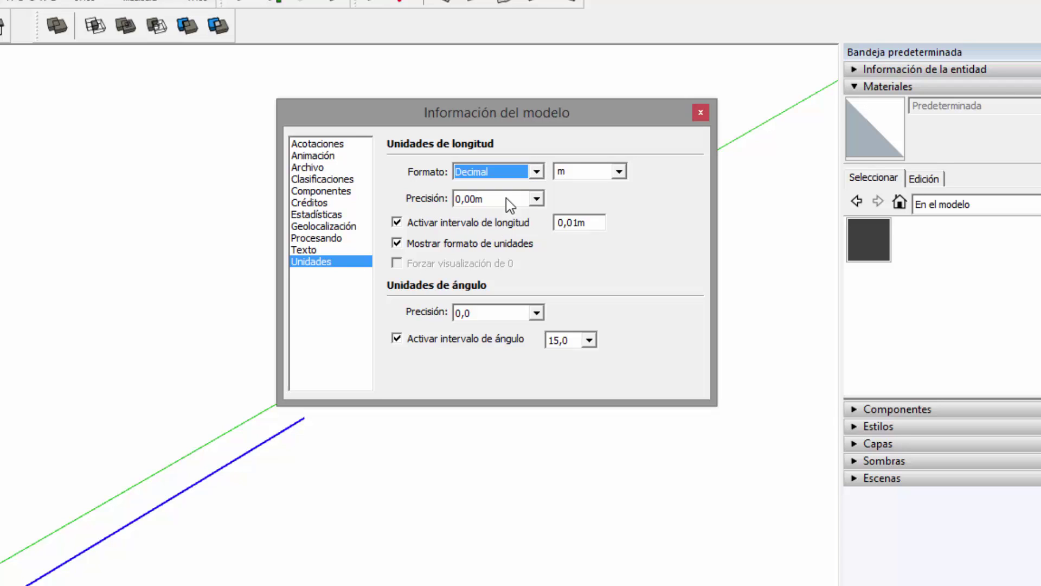
click(619, 172)
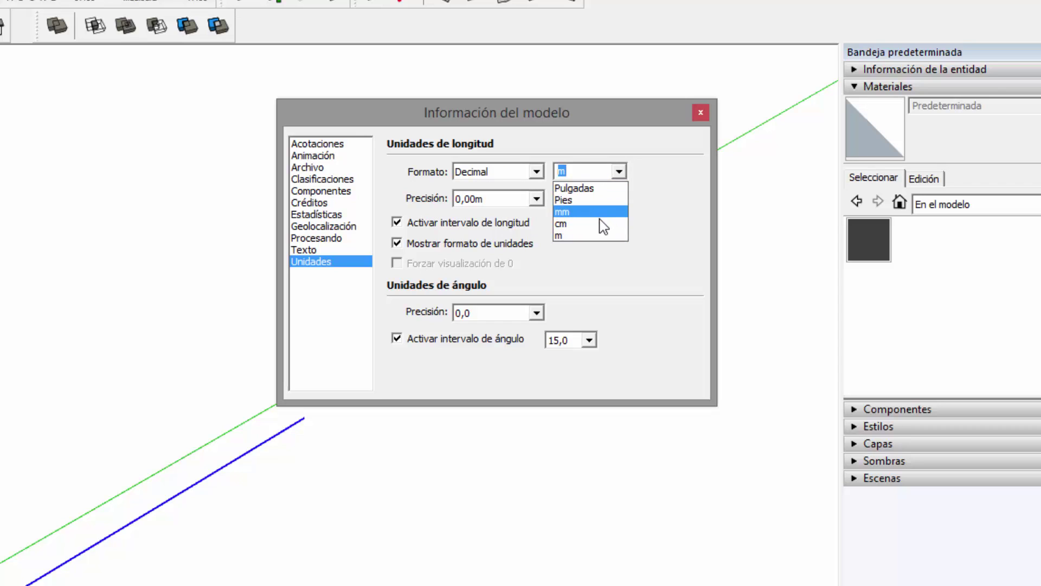
click(572, 225)
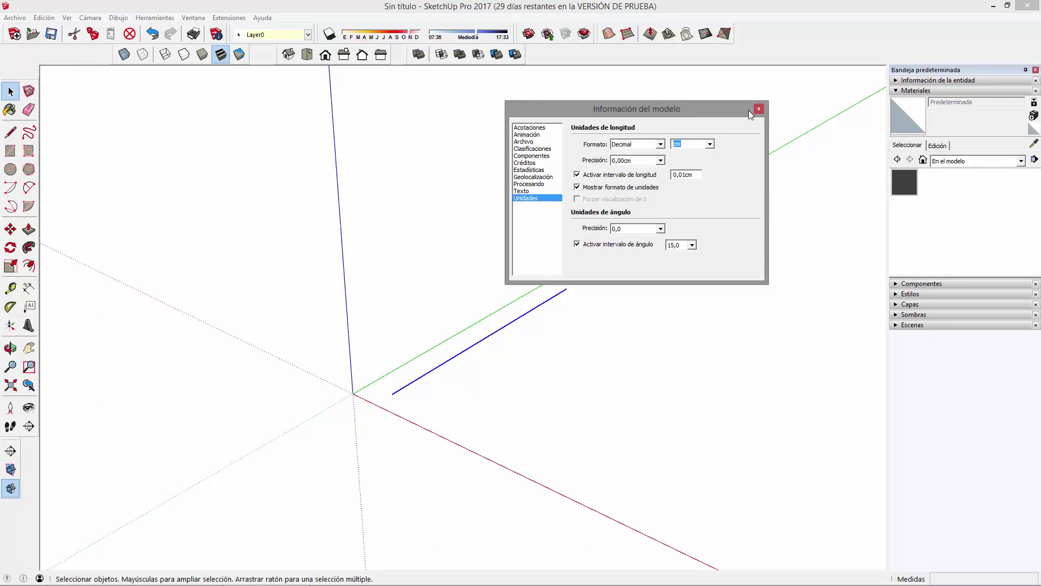
Close Model Info and draw a 50 cm test line.
click(759, 108)
middle_drag(678, 303, 623, 352)
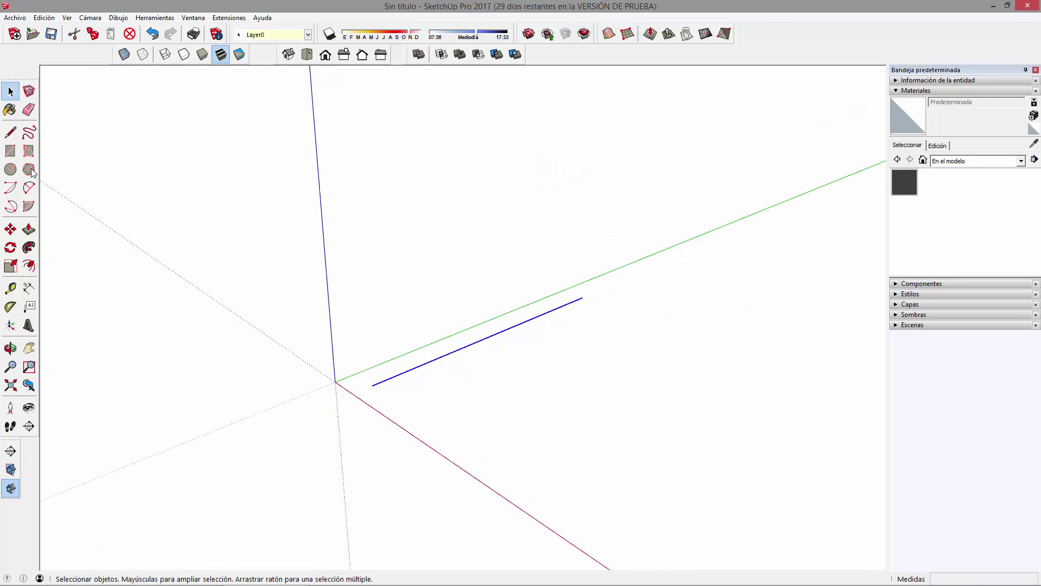
click(11, 132)
click(384, 404)
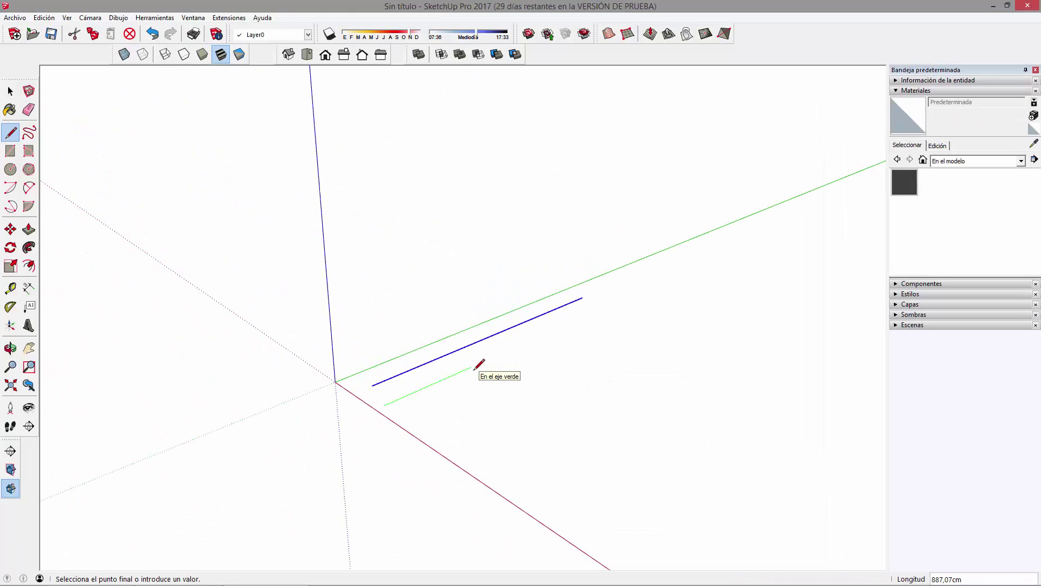
key(Return)
key(space)
scroll(383, 414, up, 2)
scroll(384, 415, up, 3)
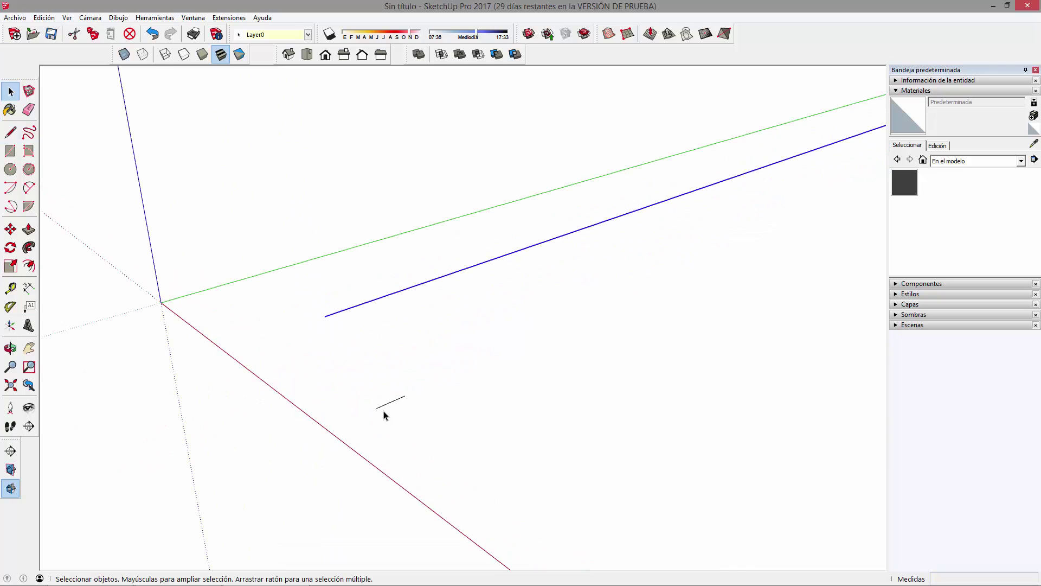
Dimension the test line, showing 50,00cm, and orbit to inspect it.
click(29, 287)
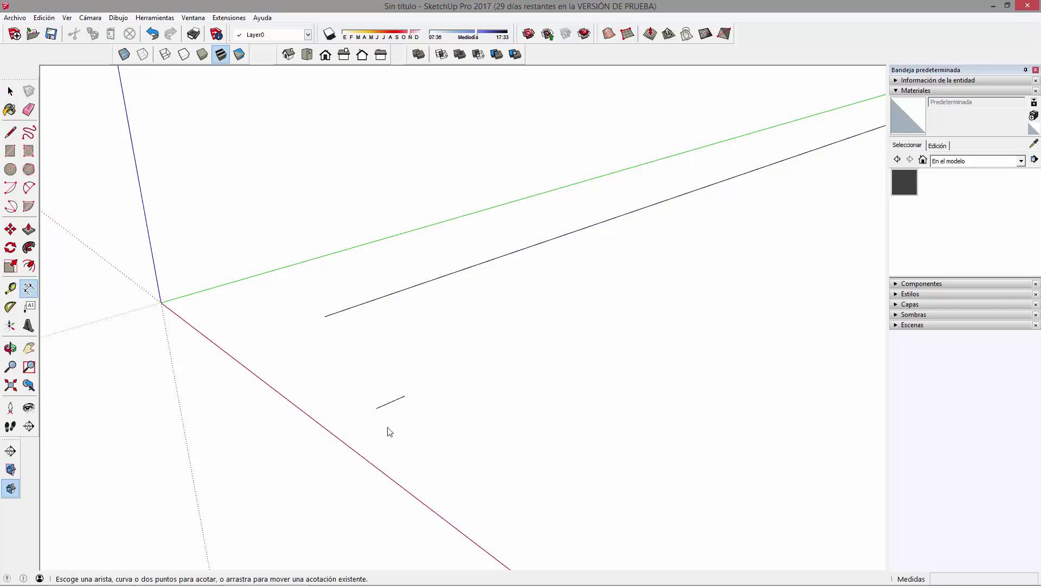
click(377, 408)
click(405, 396)
click(404, 368)
mouse_move(356, 326)
middle_down()
mouse_move(435, 402)
mouse_move(422, 349)
mouse_move(409, 333)
mouse_move(407, 356)
mouse_move(383, 332)
middle_up()
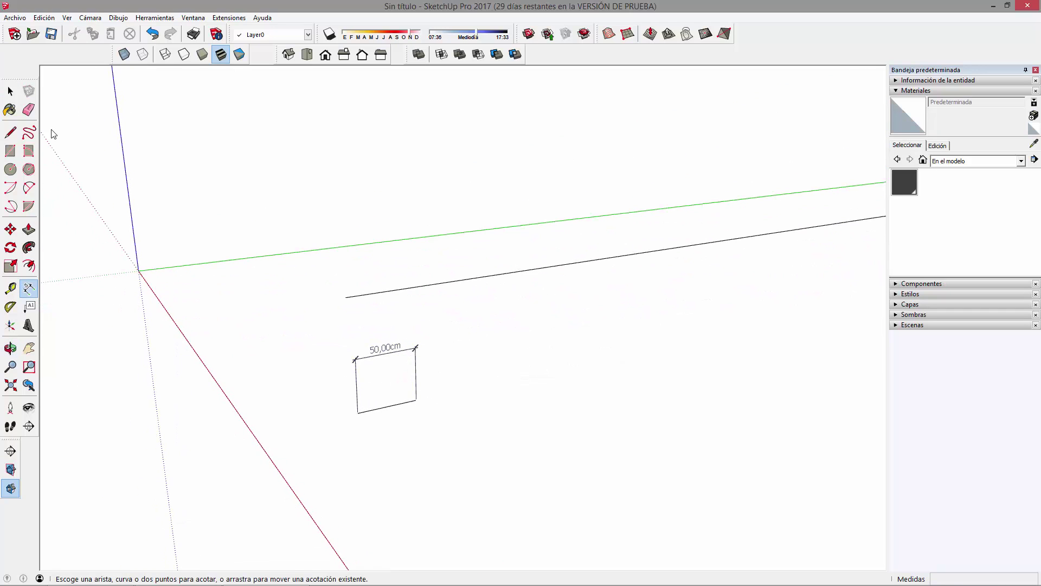
middle_drag(770, 472, 380, 304)
Select and delete the short line, its dimension and the remaining test lines.
click(10, 92)
scroll(537, 369, down, 3)
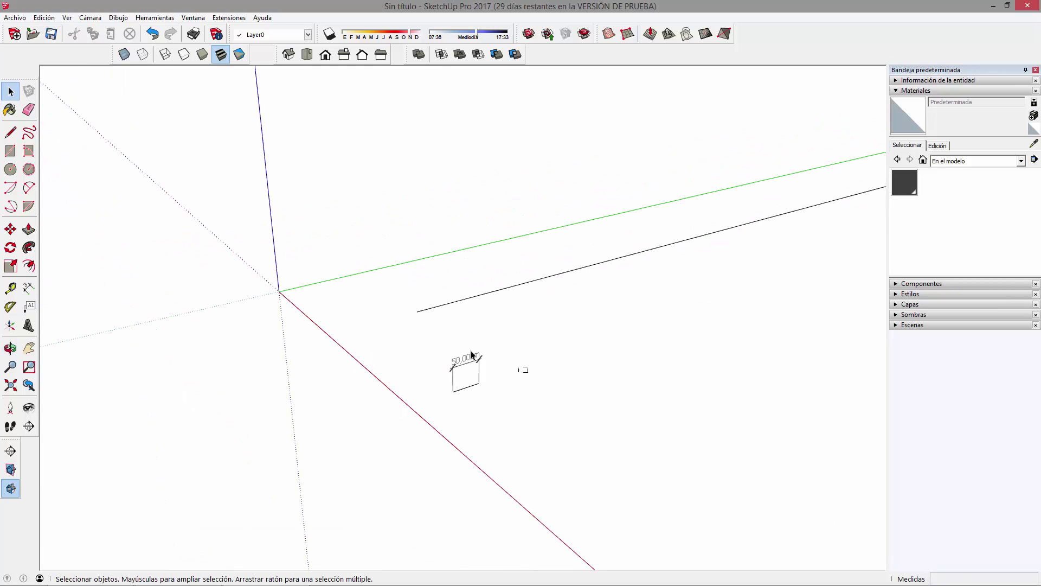
drag(471, 355, 442, 350)
key(Delete)
mouse_move(442, 349)
middle_down()
mouse_move(414, 272)
mouse_move(303, 340)
mouse_move(522, 349)
mouse_move(344, 202)
middle_up()
drag(325, 135, 675, 488)
key(Delete)
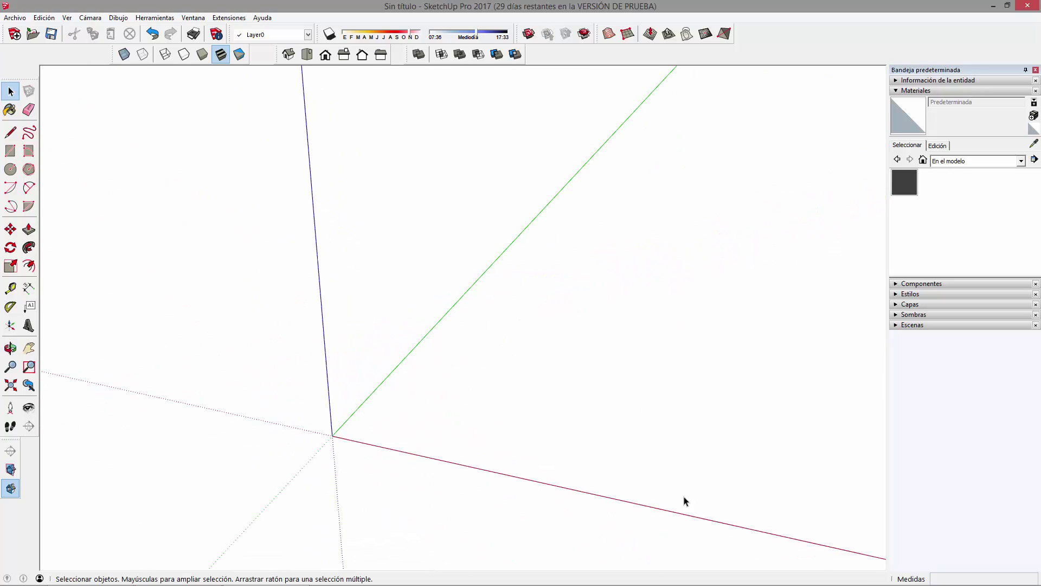
mouse_move(696, 429)
middle_down()
mouse_move(760, 425)
mouse_move(482, 327)
middle_up()
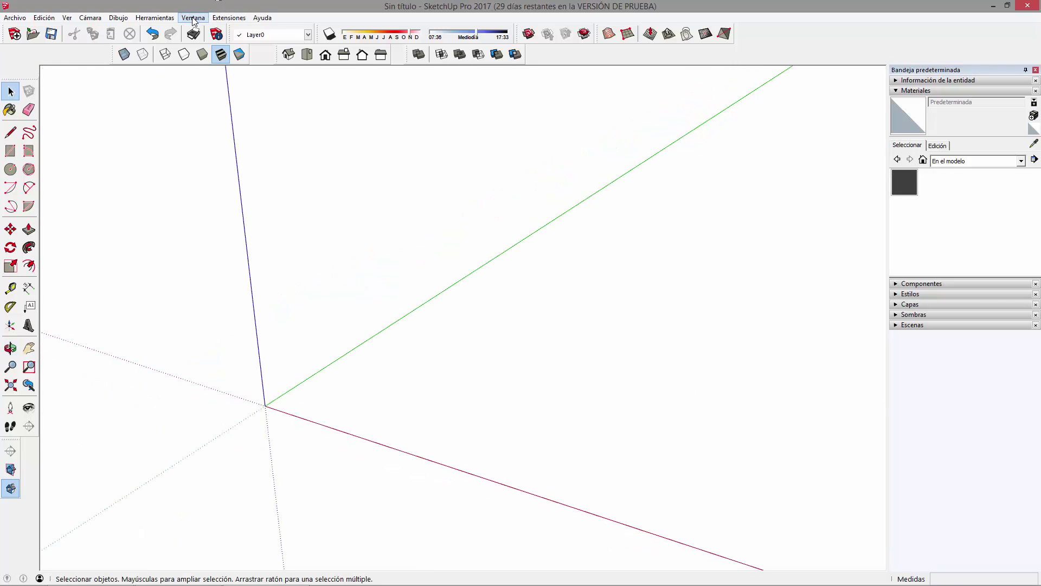
Change the Model Info length unit from cm to m, keeping 0,00m precision and 0,01m snapping.
click(194, 18)
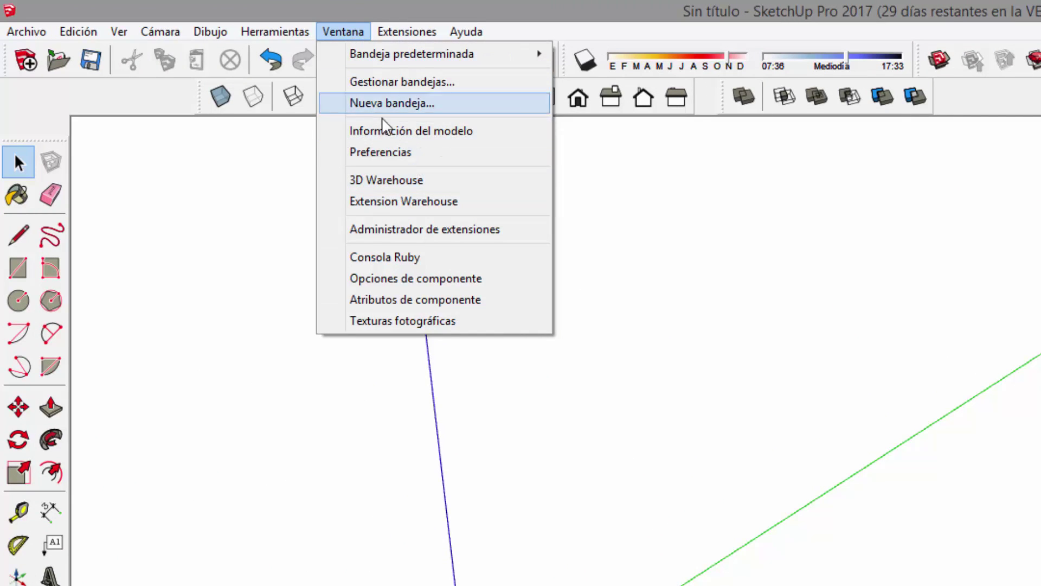
click(401, 130)
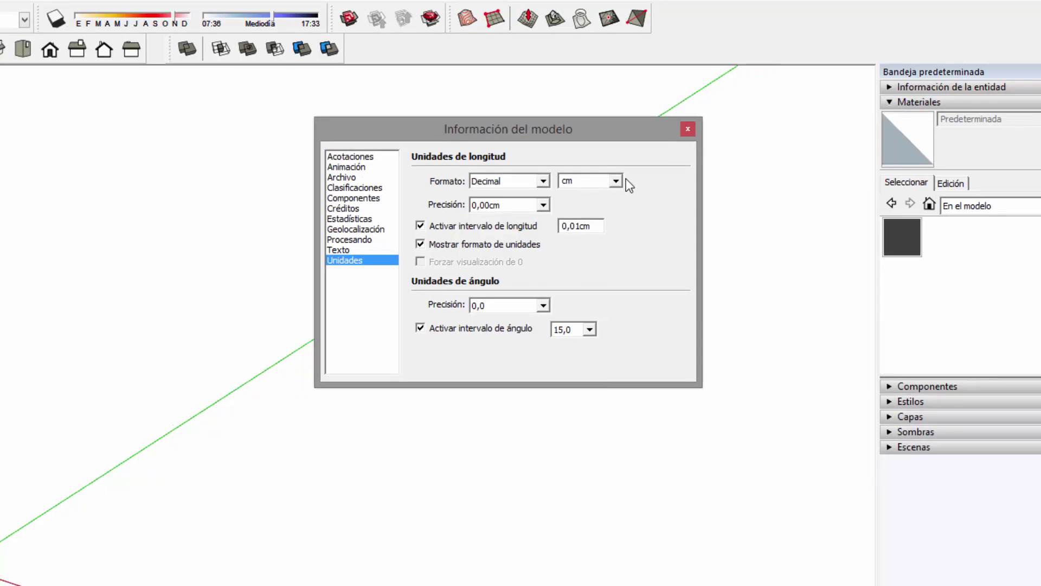
drag(570, 129, 476, 122)
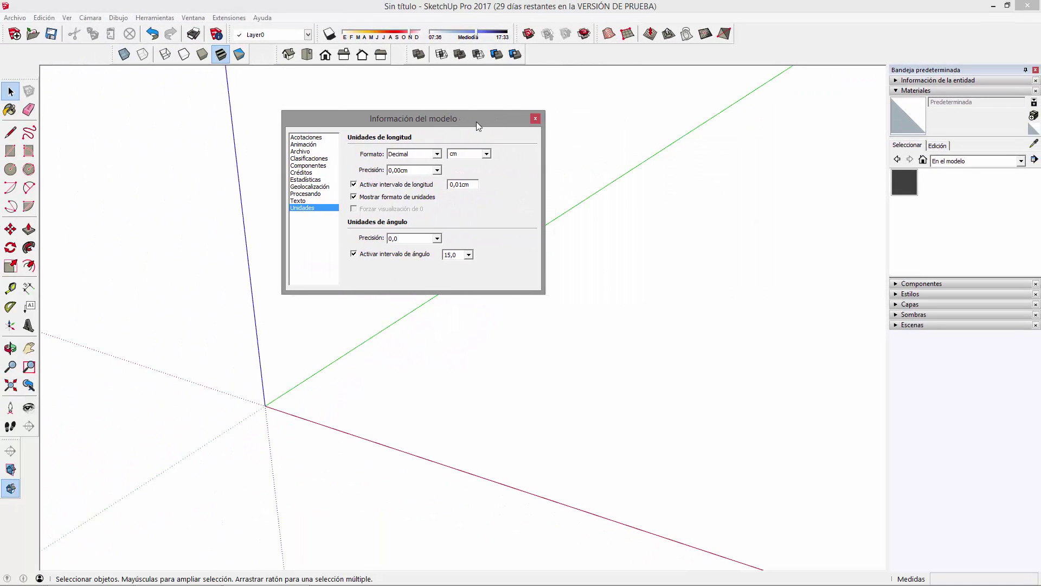
click(485, 154)
click(458, 190)
Draw a test circle of 5 m radius centred on the origin.
click(535, 119)
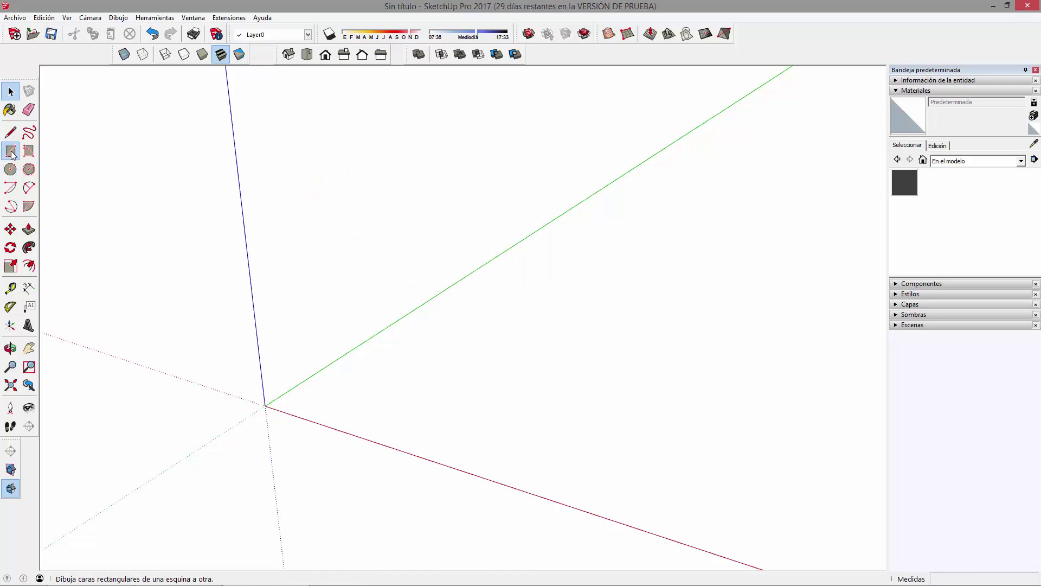
click(10, 169)
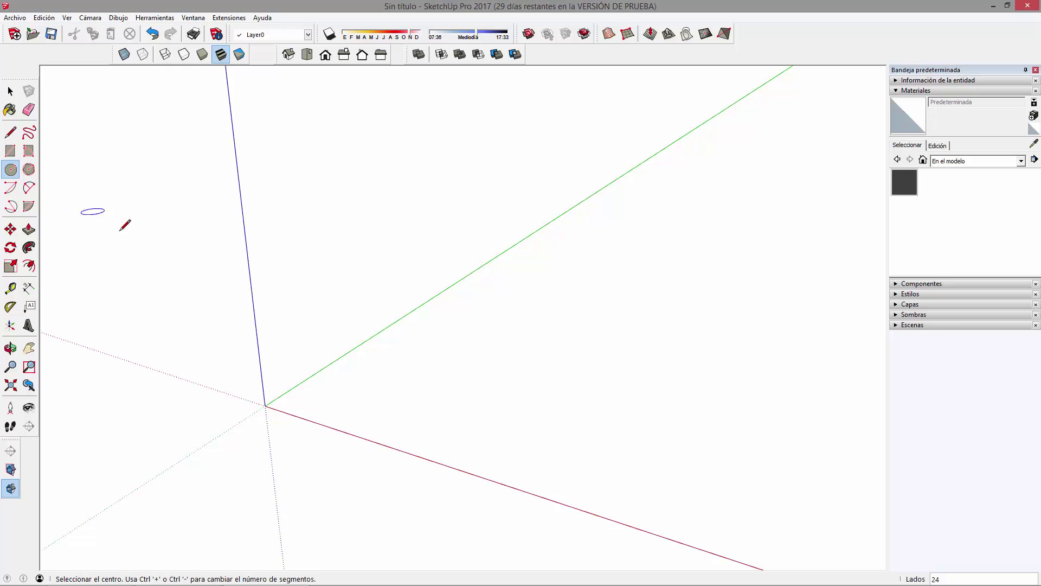
click(345, 398)
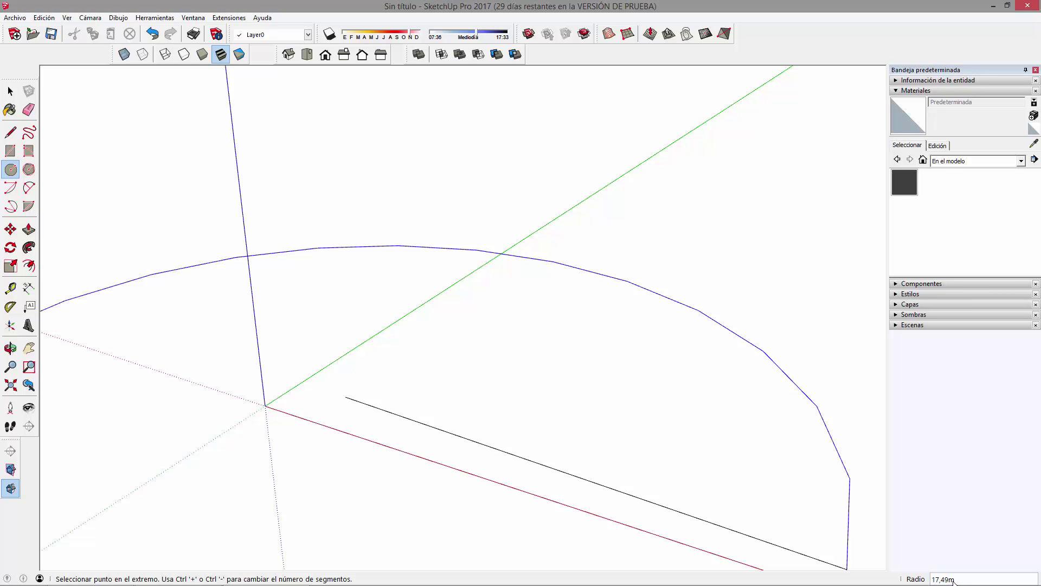
text(5)
key(Return)
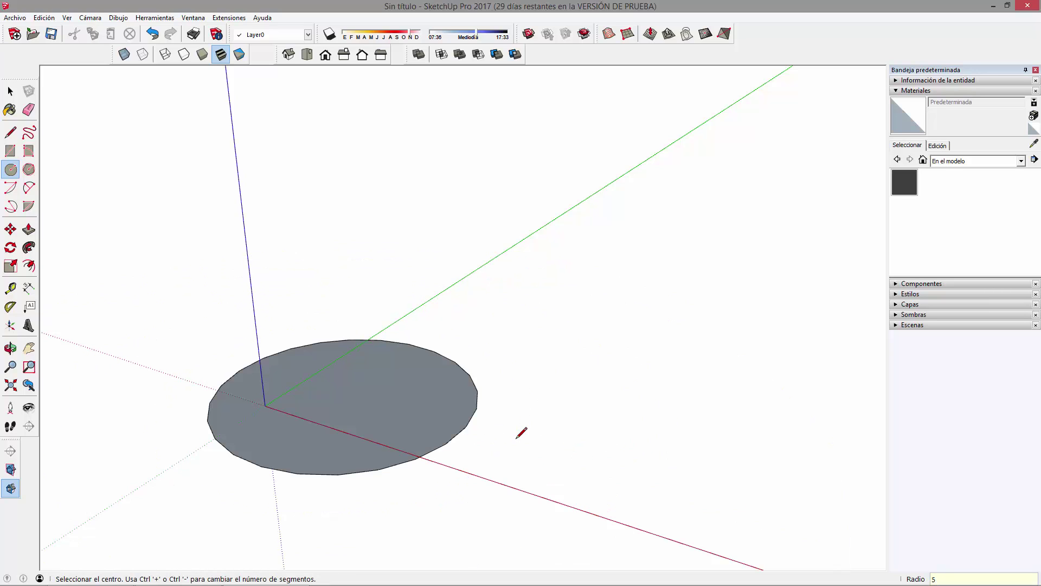
Select the whole test circle and delete it, leaving only the axes.
click(11, 93)
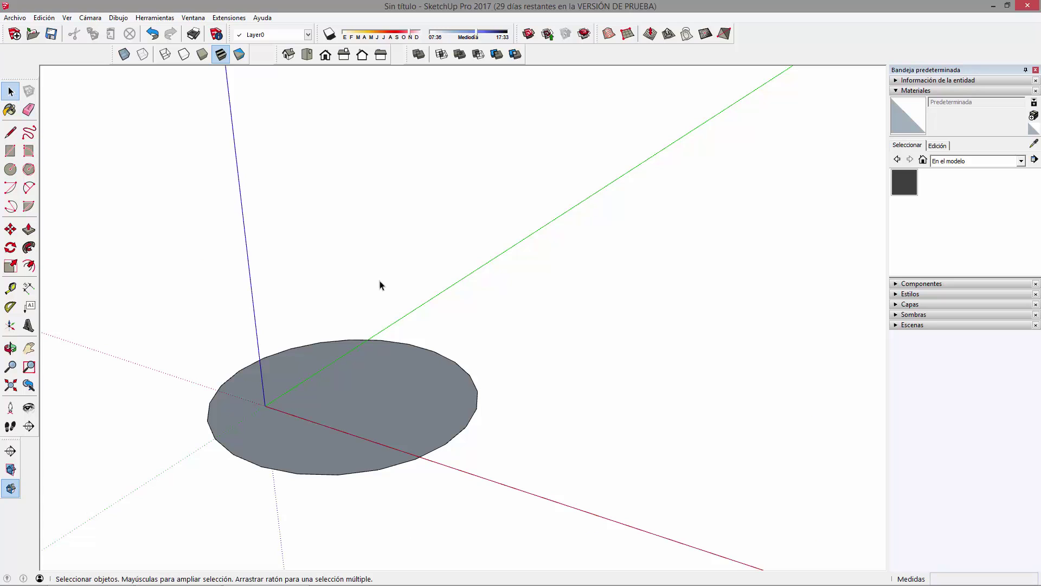
double_click(264, 347)
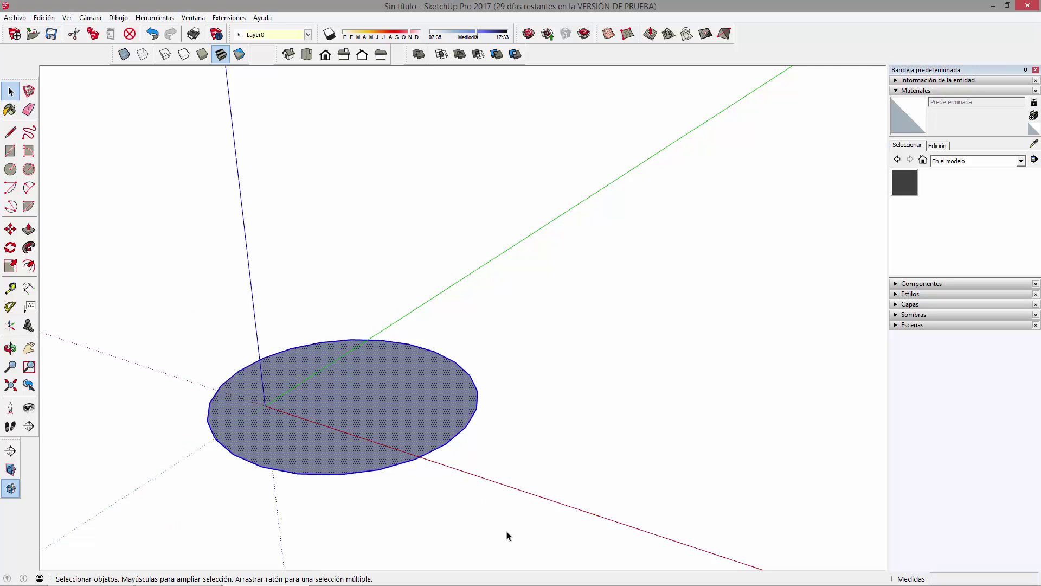
key(Delete)
middle_drag(238, 284, 537, 302)
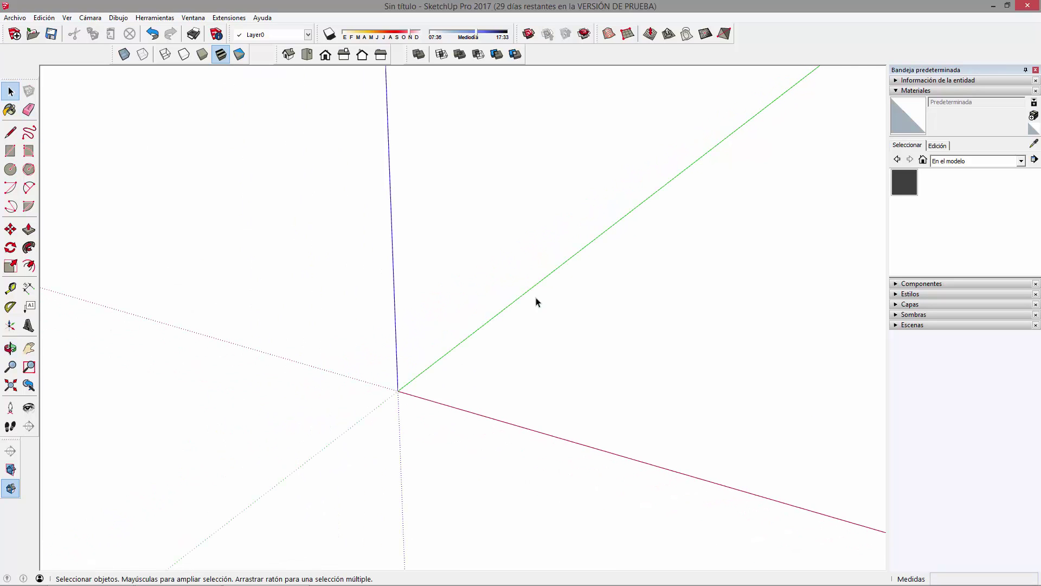